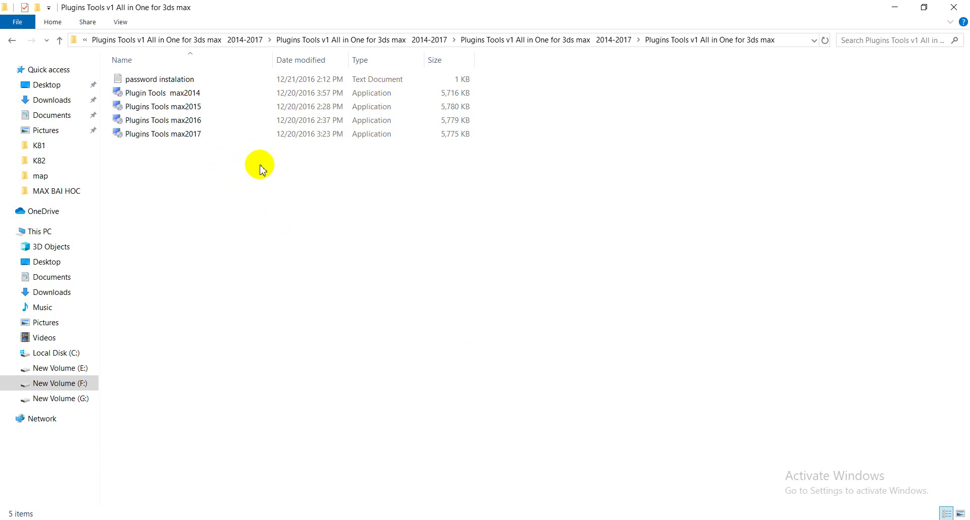
Run the Plugins Tools max2017 installer as administrator with English as the setup language.
left_click(192, 138)
right_click(194, 141)
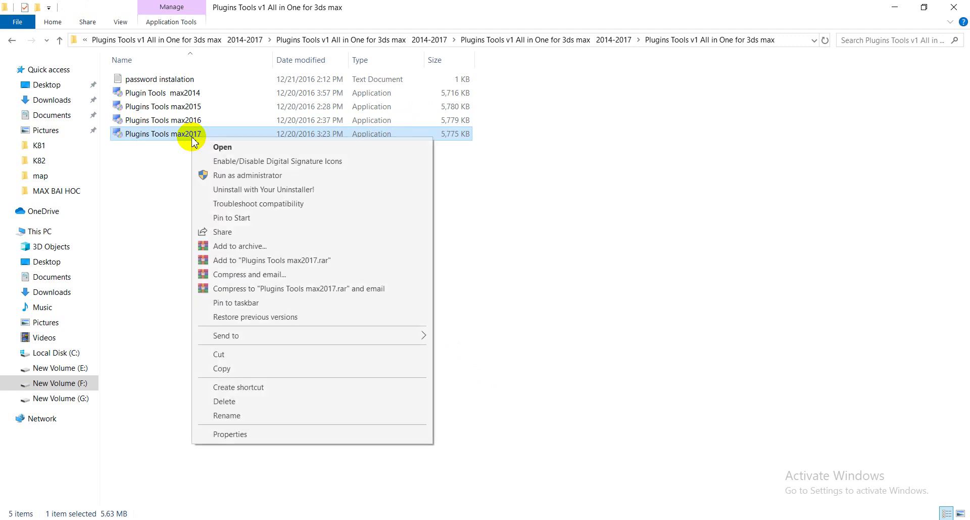
left_click(223, 176)
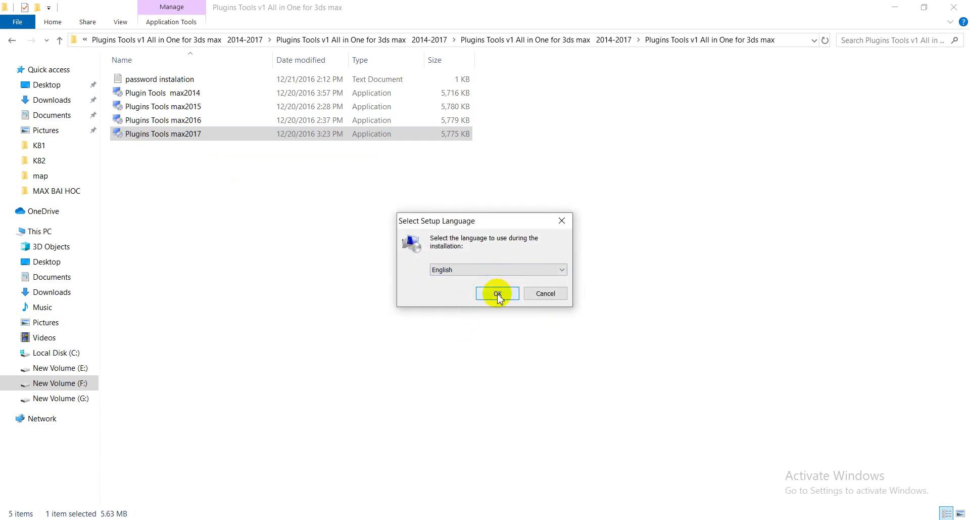
left_click(497, 294)
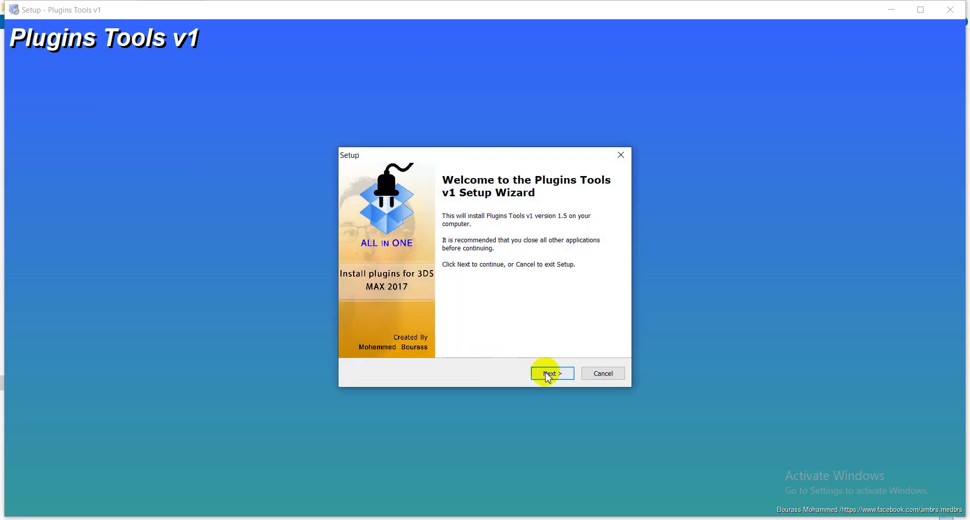
Accept the license agreement to reach the password page, then select the password instalation file.
left_click(548, 374)
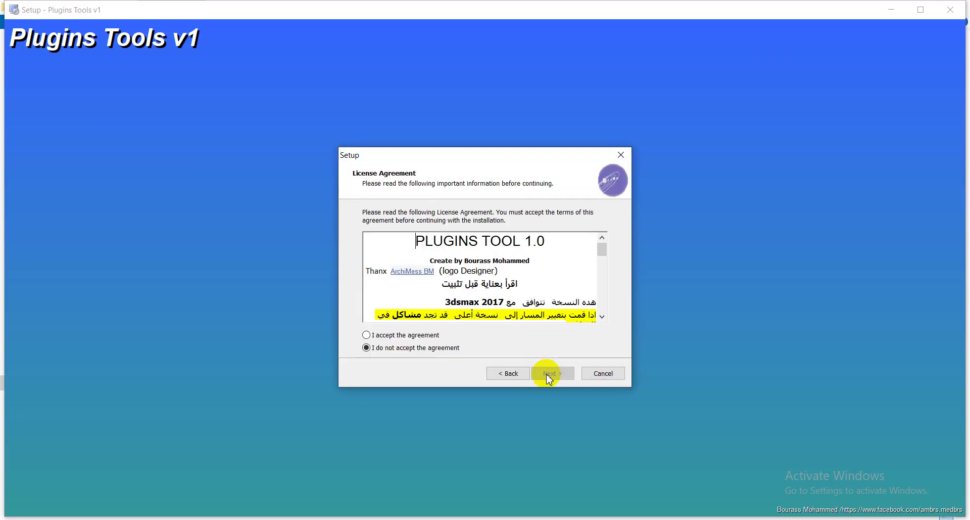
left_click(369, 335)
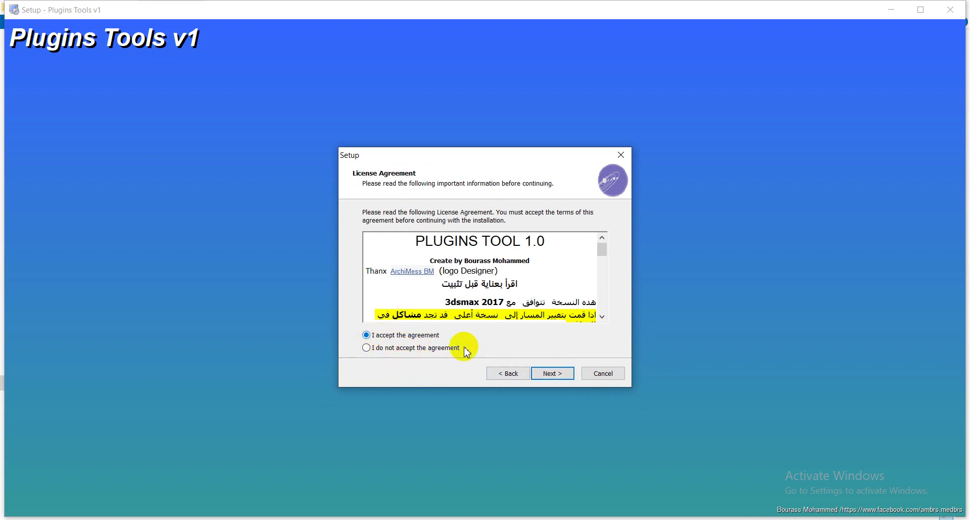
left_click(558, 375)
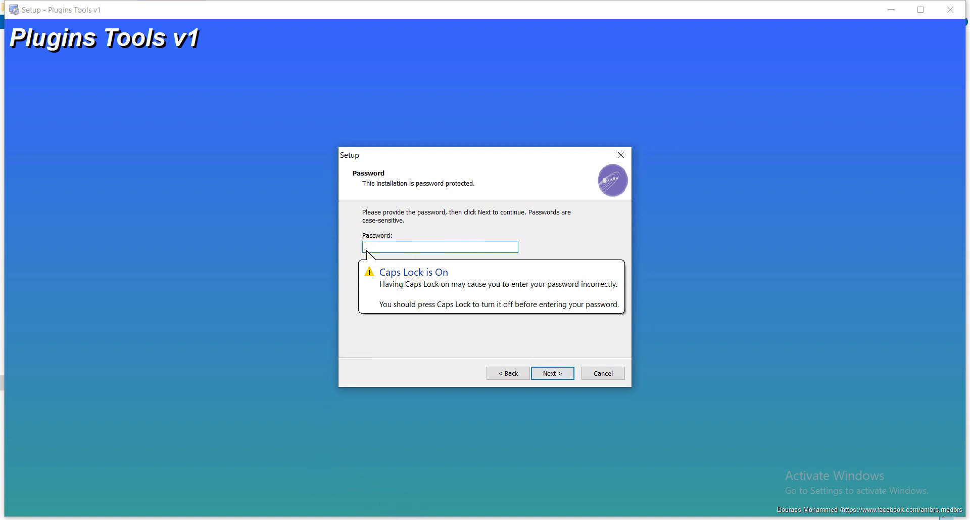
key("alt+Tab")
left_click(156, 80)
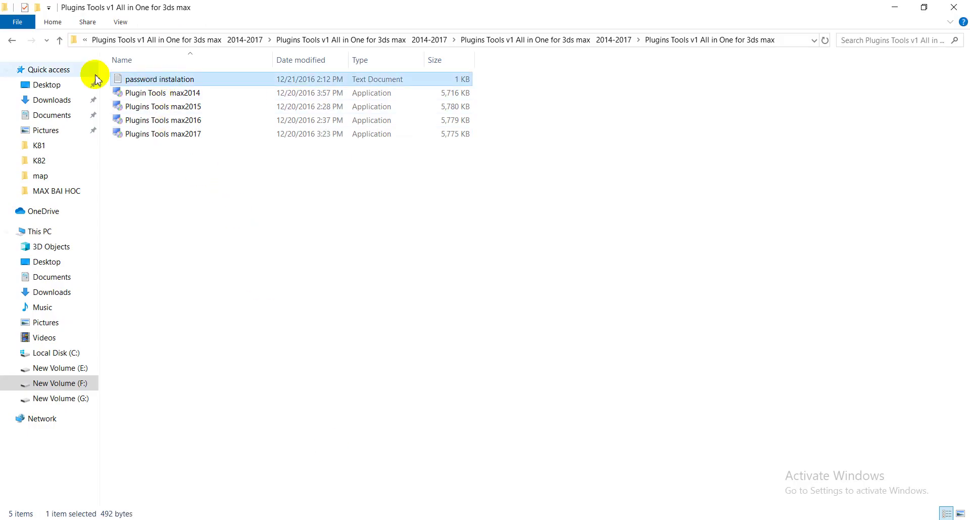
Open the password instalation note in Notepad and paste its password into the setup wizard.
double_click(135, 79)
mouse_move(137, 76)
left_mouse_down()
mouse_move(298, 73)
mouse_move(344, 93)
left_mouse_up()
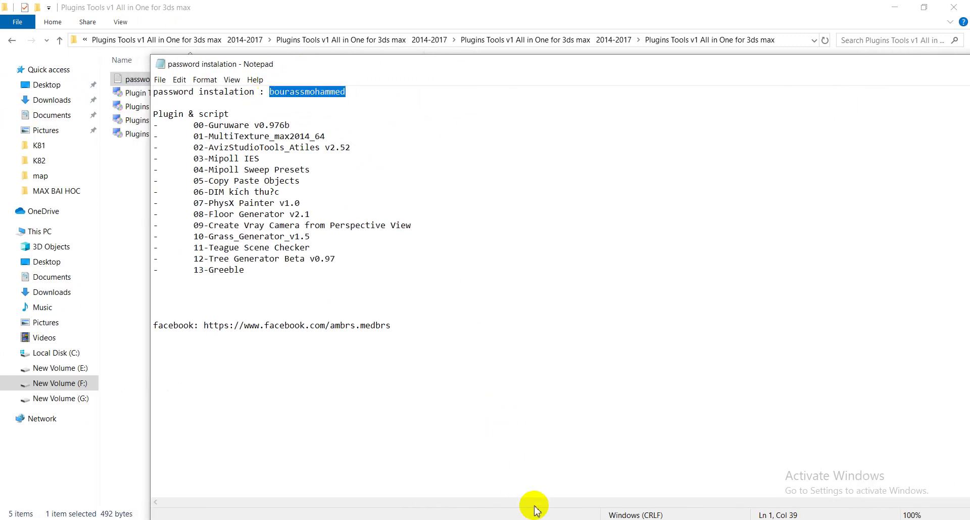
left_click(556, 517)
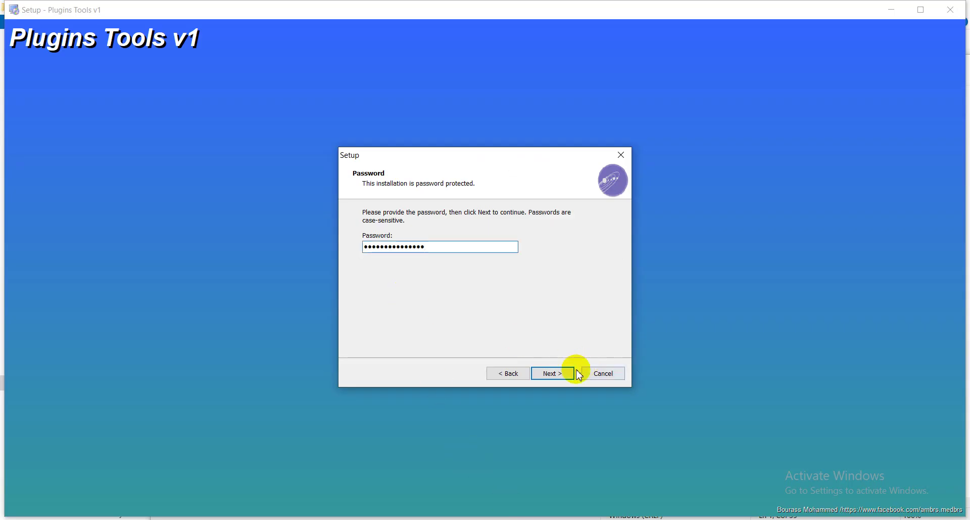
Change the install destination to C:\Program Files\Autodesk\3ds Max 2018 and continue.
left_click(557, 377)
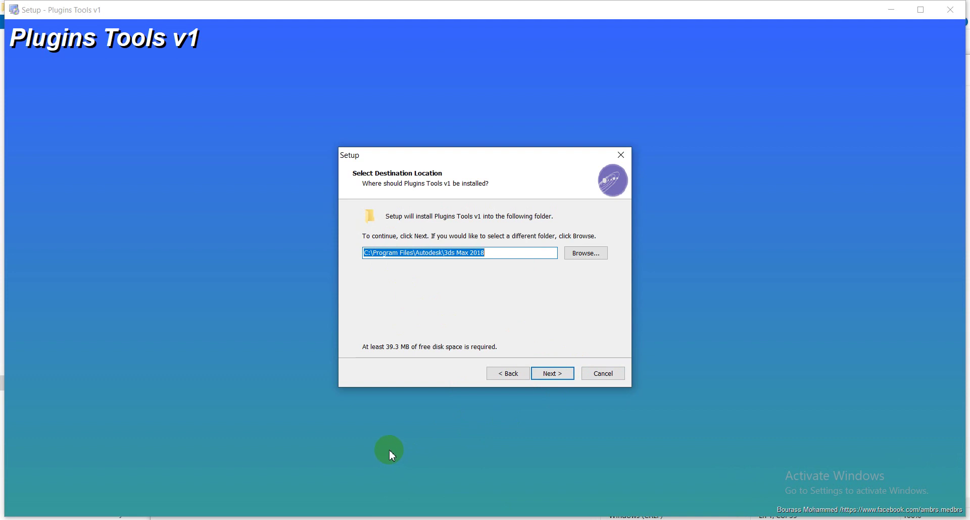
left_click(494, 252)
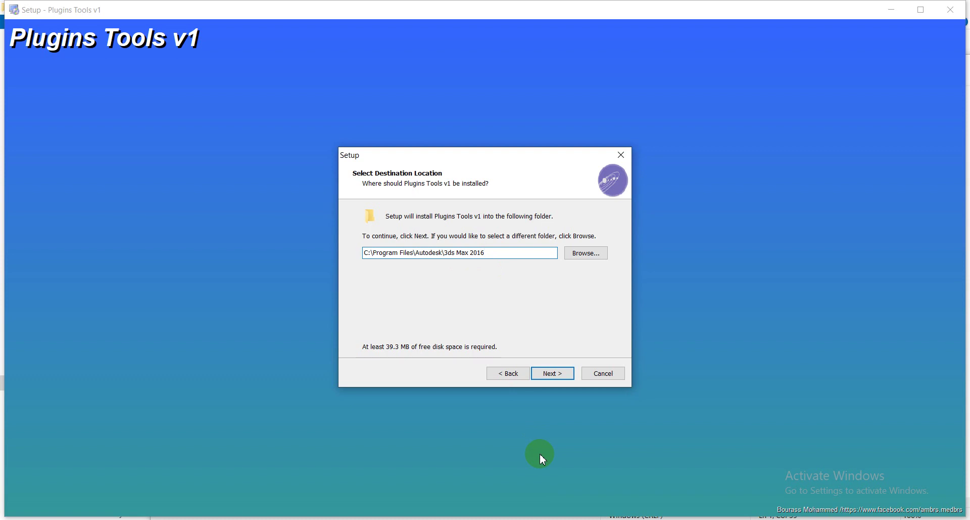
key("BackSpace")
type("8")
key("BackSpace")
key("BackSpace")
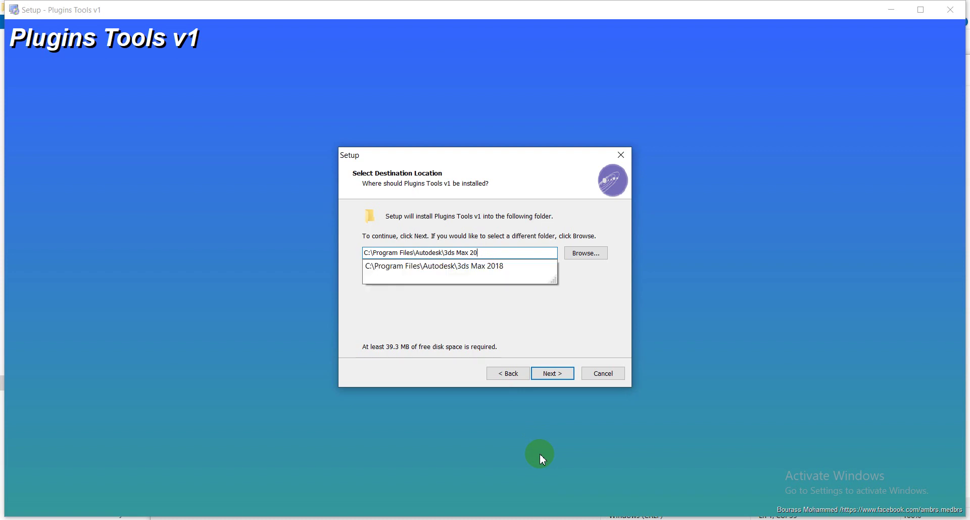
type("20")
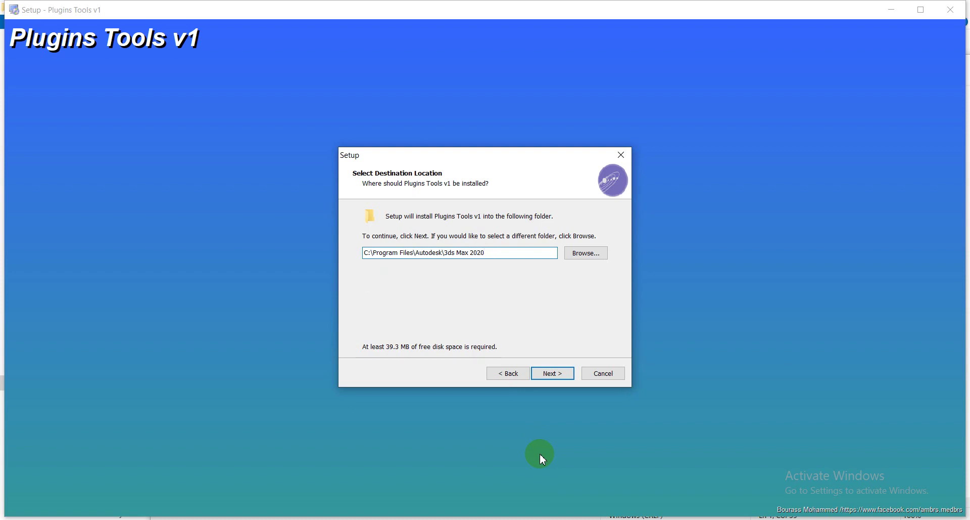
key("BackSpace")
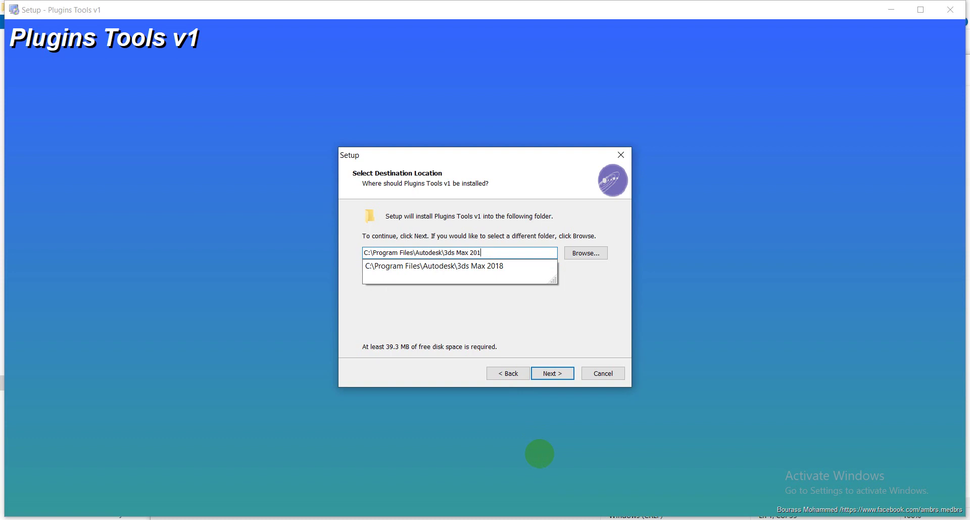
type("9")
key("BackSpace")
type("8")
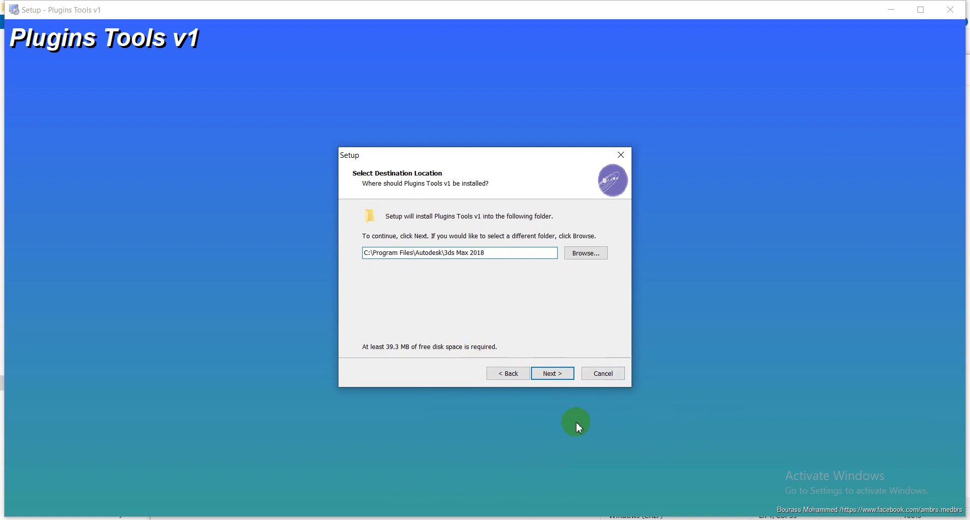
left_click(554, 375)
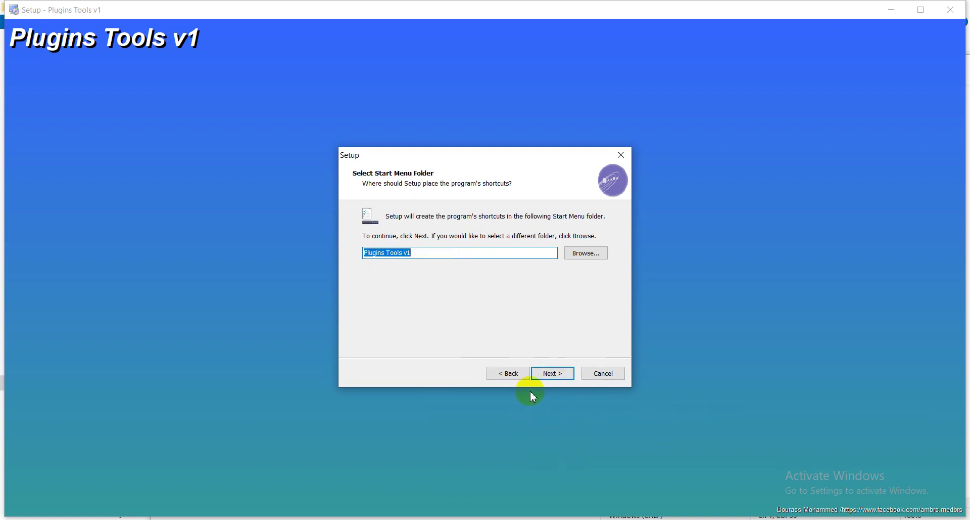
Install Plugins Tools v1 with the default Start Menu folder and dismiss the Welcome and Goodbye messages.
left_click(551, 373)
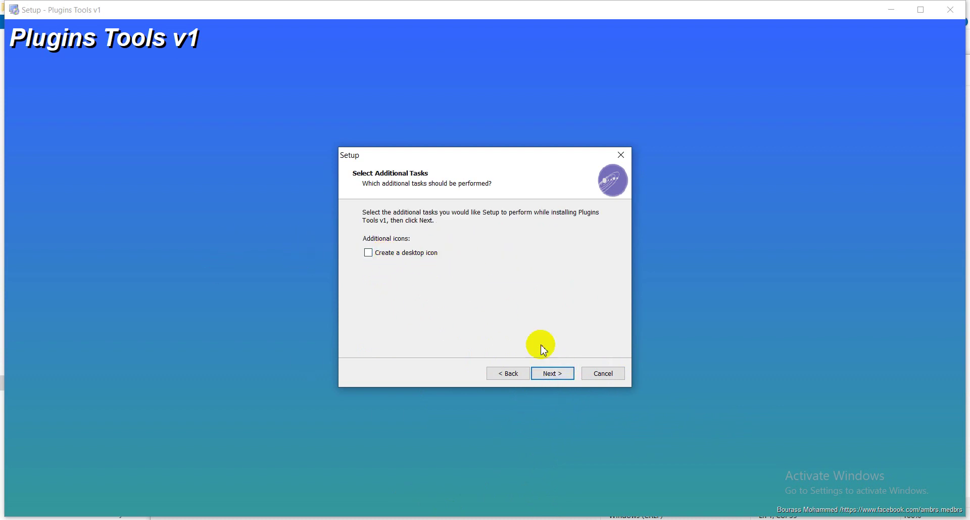
left_click(561, 374)
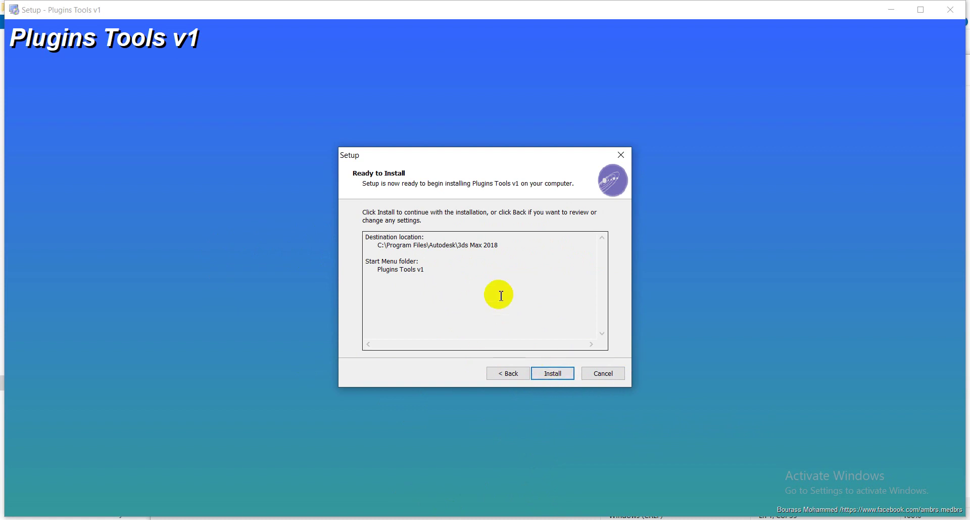
left_click(553, 373)
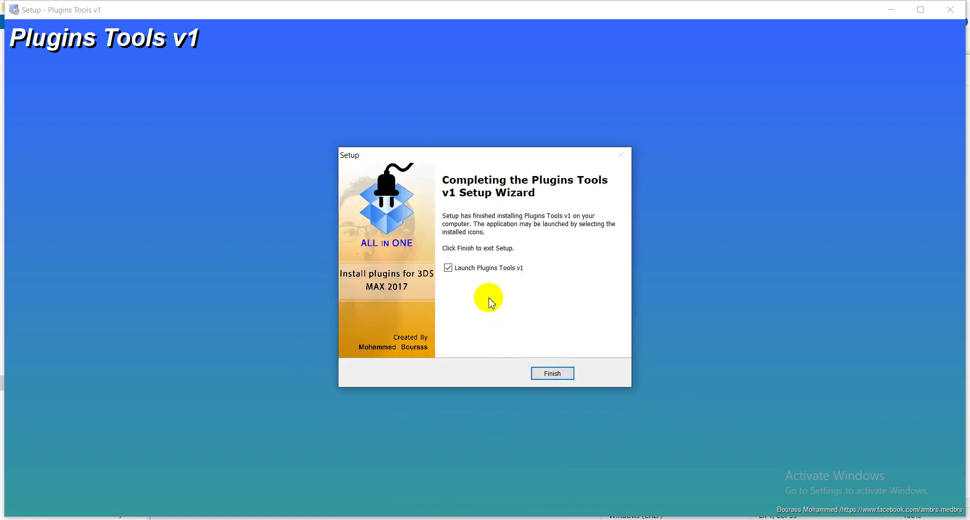
left_click(552, 374)
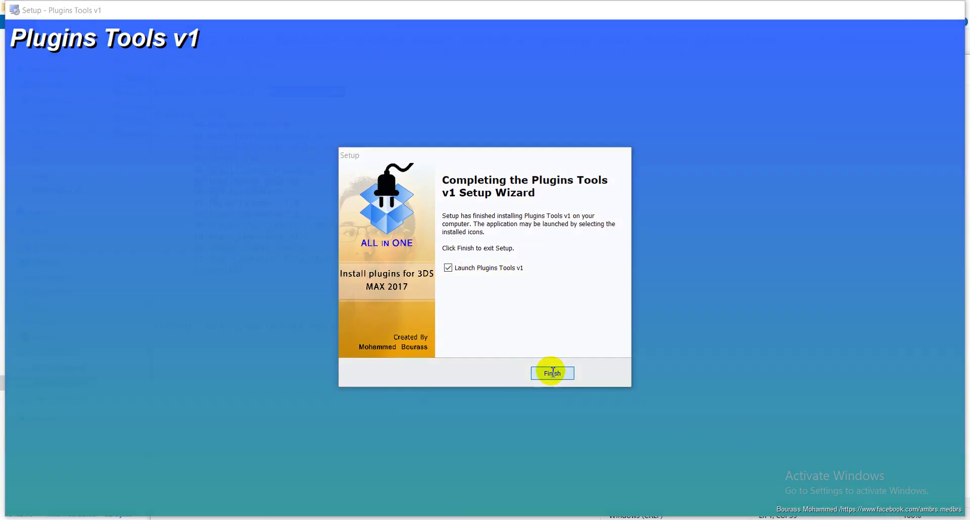
left_click(508, 302)
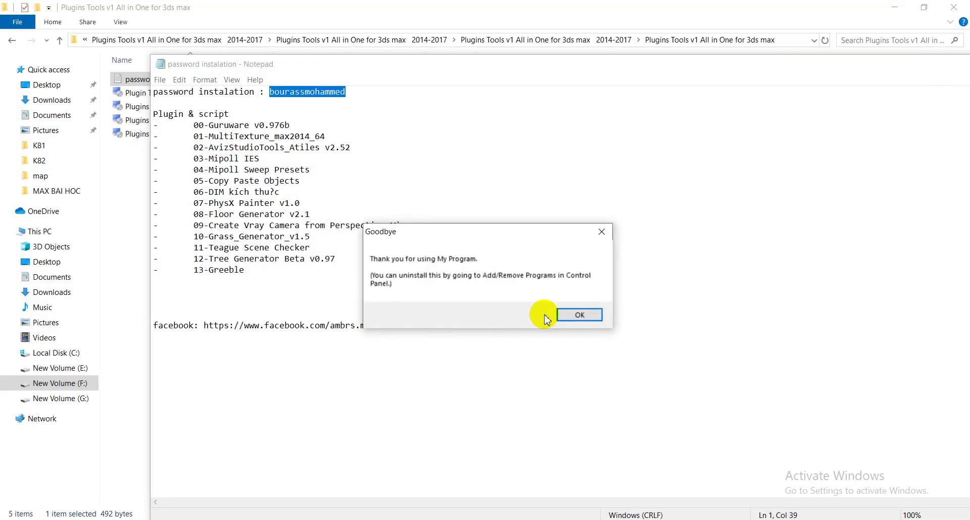
left_click(579, 314)
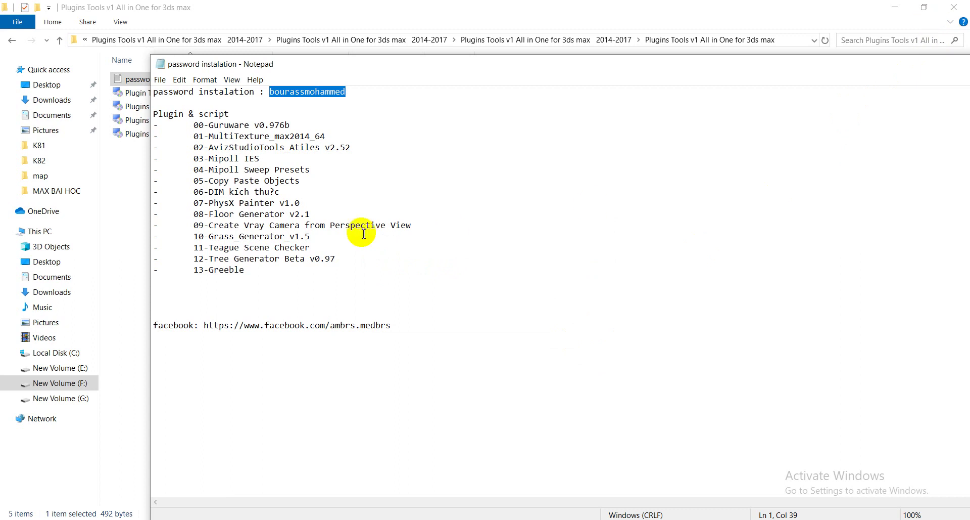
Move the password note window aside and close Notepad.
left_click_drag(693, 55, 601, 98)
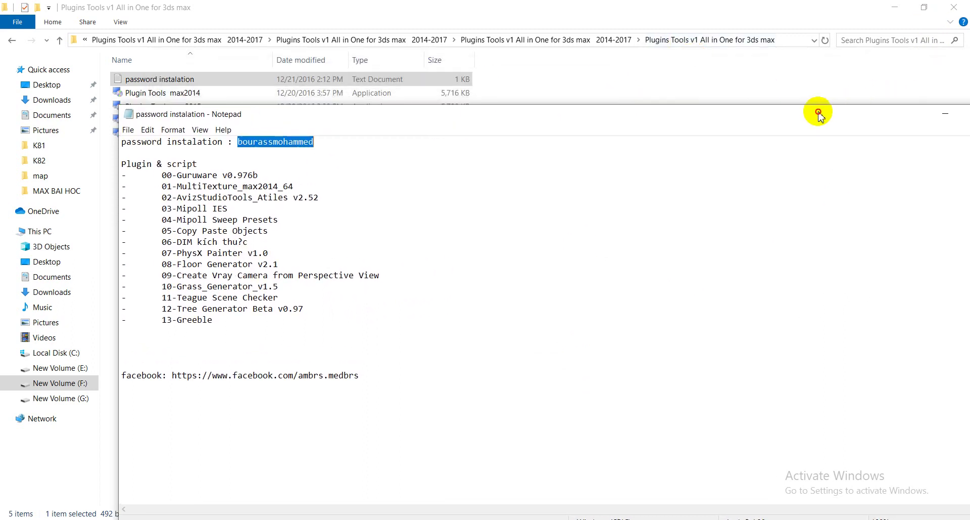
left_click_drag(817, 108, 663, 105)
left_click(845, 104)
View the desktop reference image marking four Plugins files for deletion in Photos, then minimize it.
left_click(909, 7)
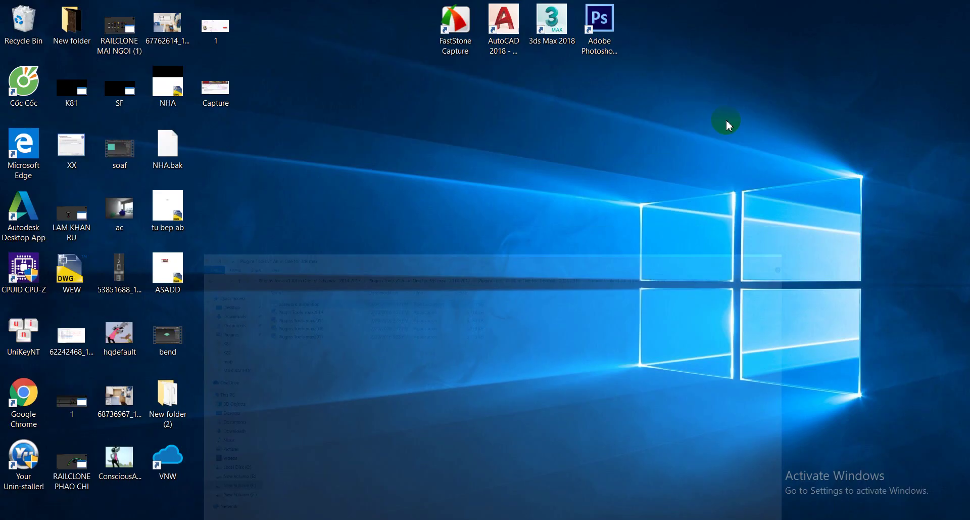
right_click(79, 349)
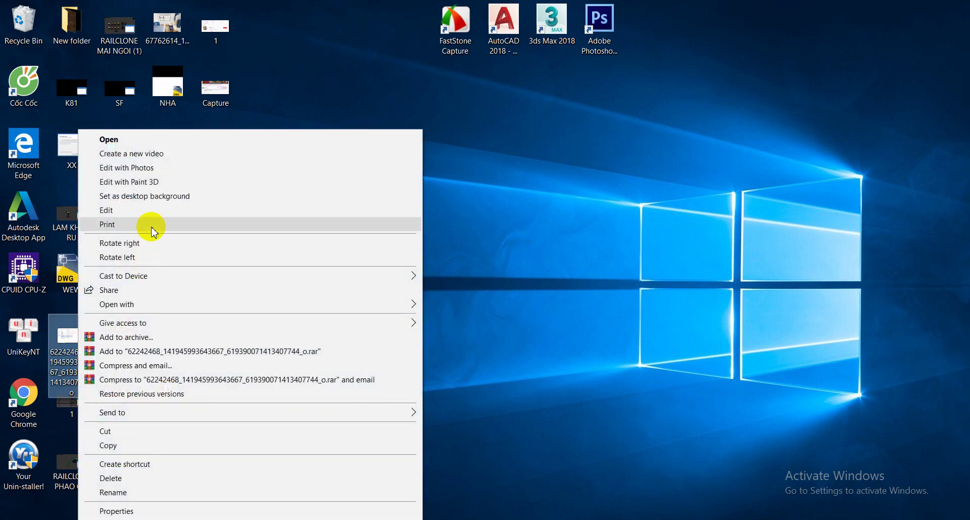
left_click(140, 138)
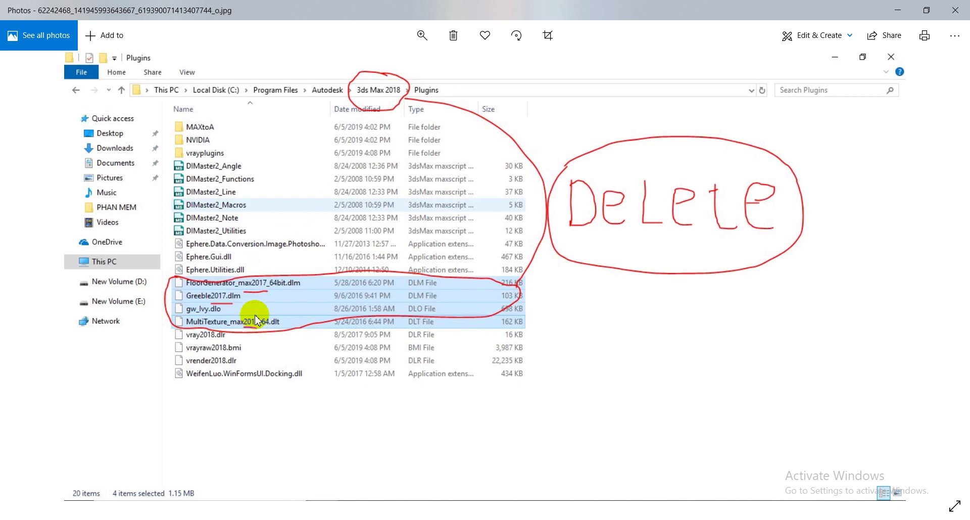
left_click(898, 10)
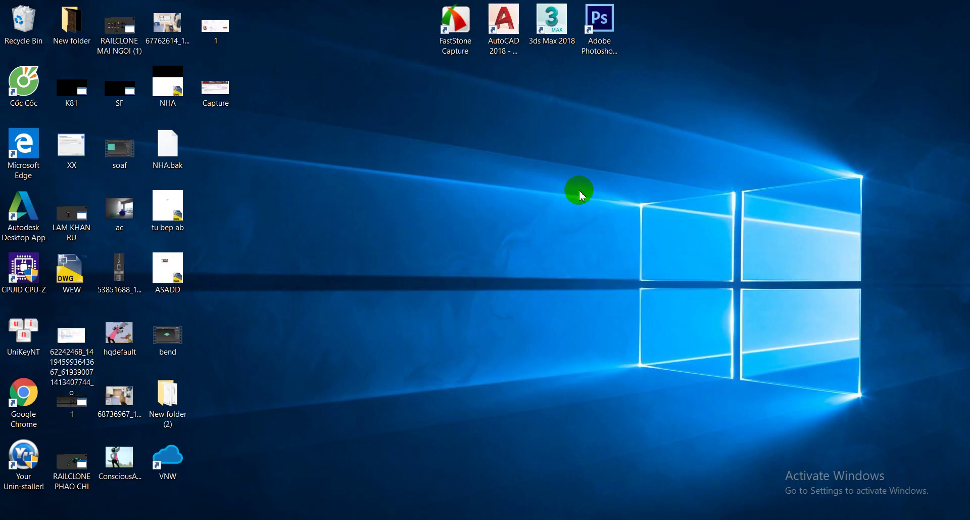
Open the 3ds Max 2018 install location from its shortcut and enter the Plugins folder.
left_click(553, 35)
right_click(551, 31)
left_click(608, 54)
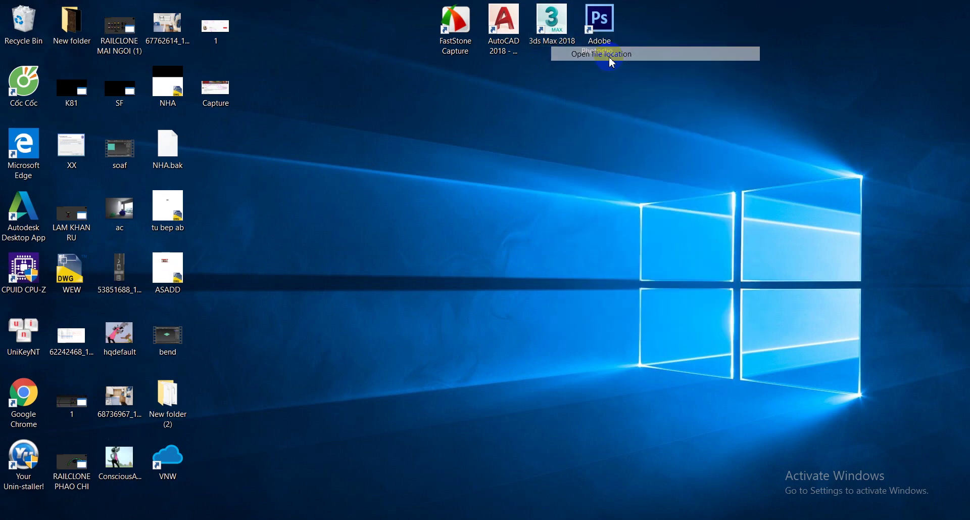
scroll(286, 324, "up", 7)
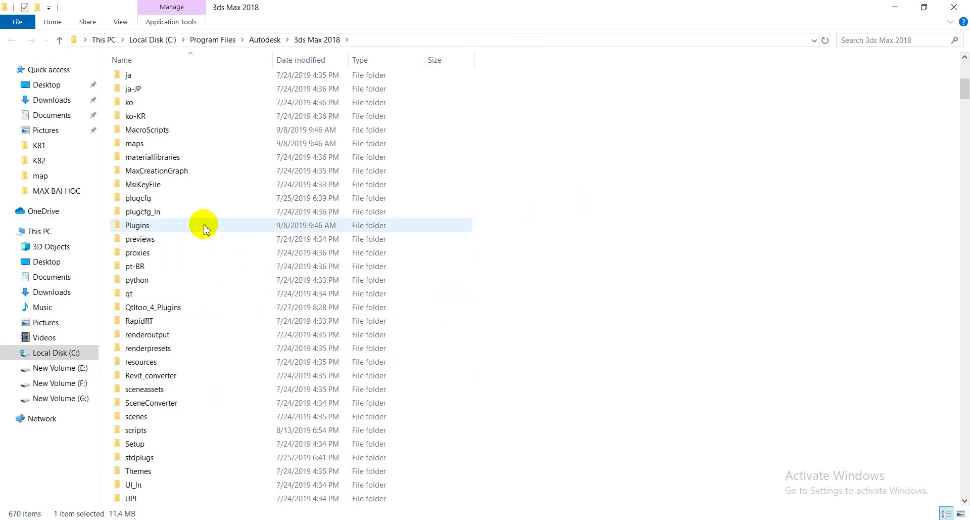
double_click(163, 222)
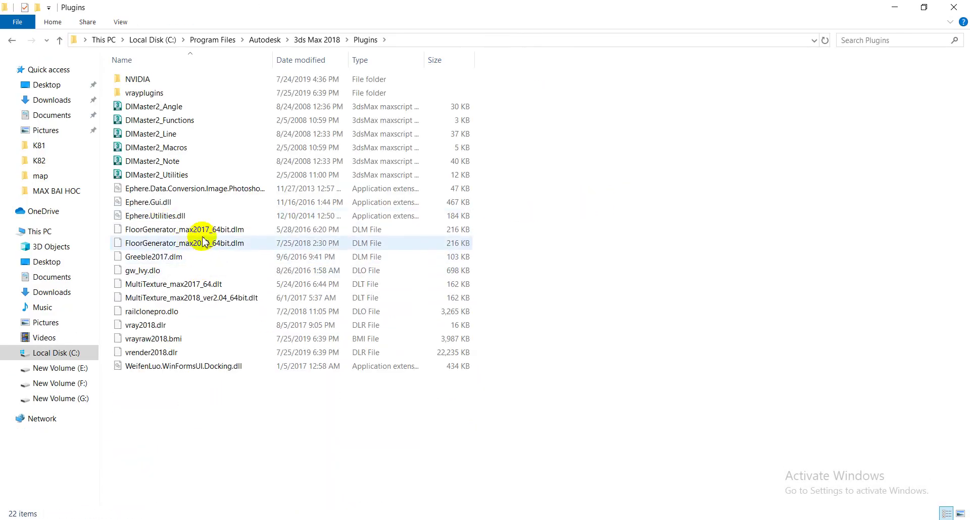
Delete FloorGenerator_max2017_64bit.dlm, Greeble2017.dlm, gw_Ivy.dlo and MultiTexture_max2017_64.dlt, then show the desktop.
left_click(200, 229)
left_click(162, 256, "ctrl")
left_click(152, 270, "ctrl")
left_click(162, 285, "ctrl")
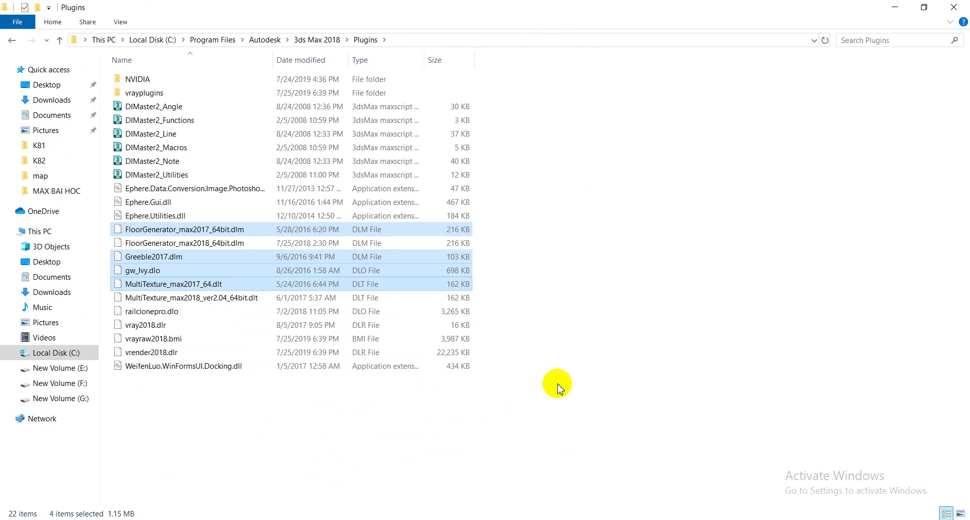
key("Delete")
left_click(230, 239)
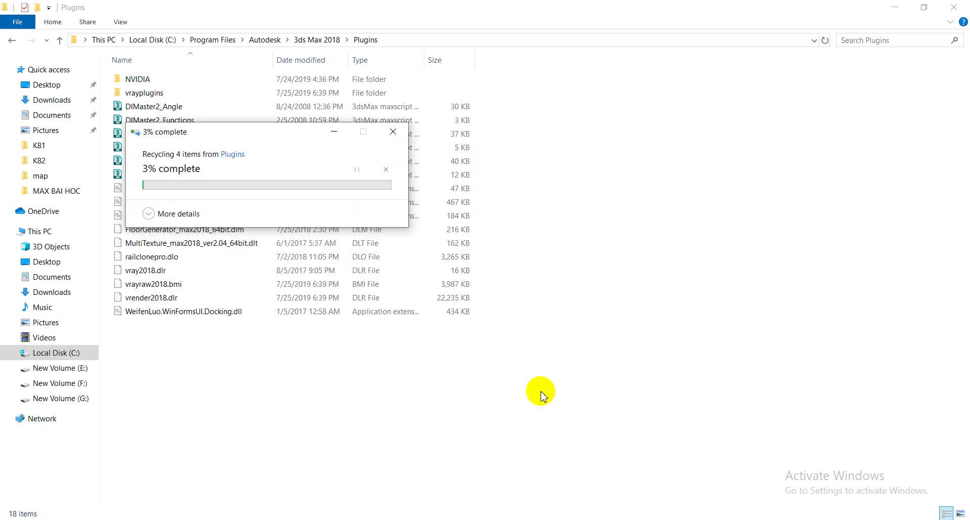
key("super+d")
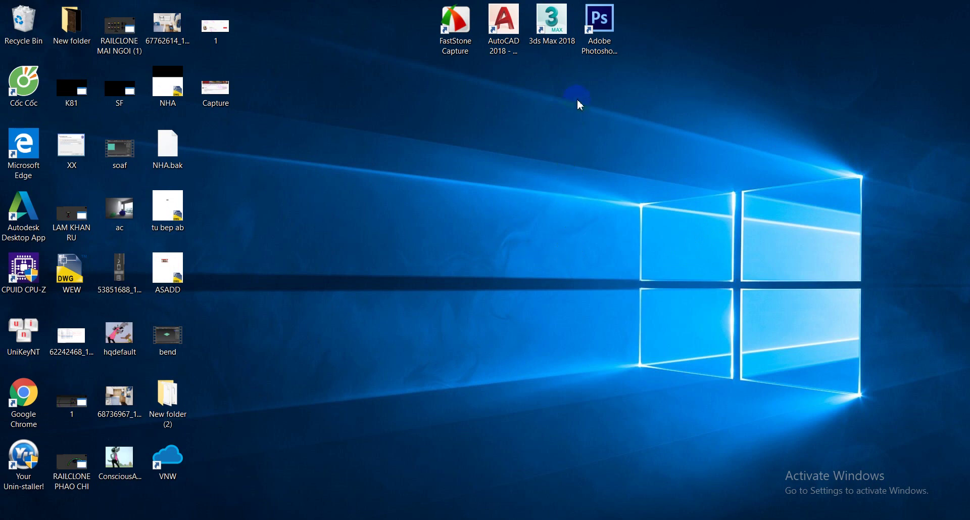
Launch 3ds Max 2018 and reposition the TurboSmooth/Cloth/Trim modifier toolbar below the main toolbar.
left_click(561, 25)
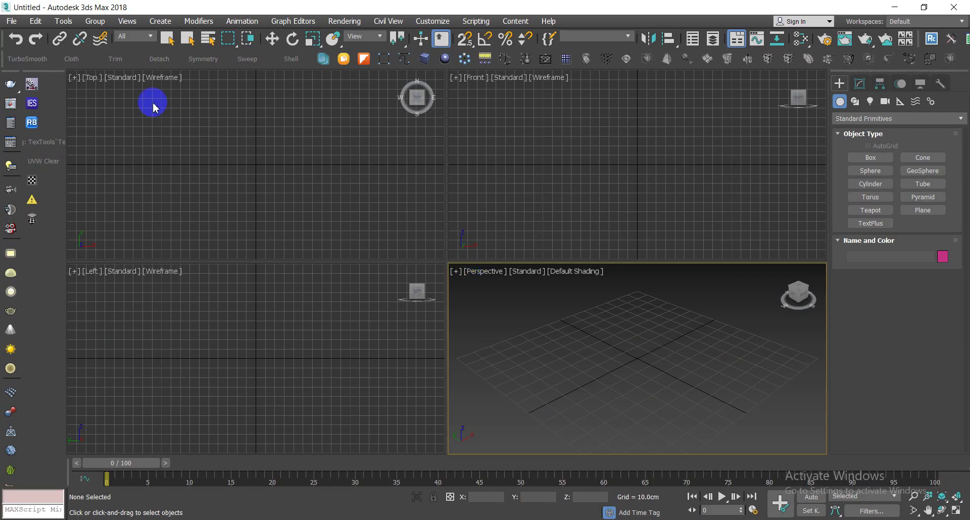
left_click_drag(5, 60, 225, 156)
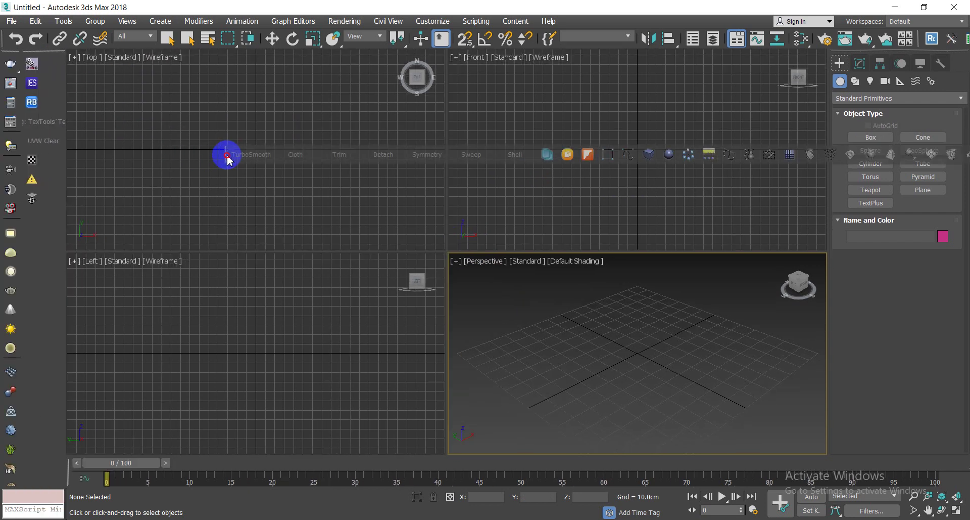
left_click_drag(170, 179, 17, 40)
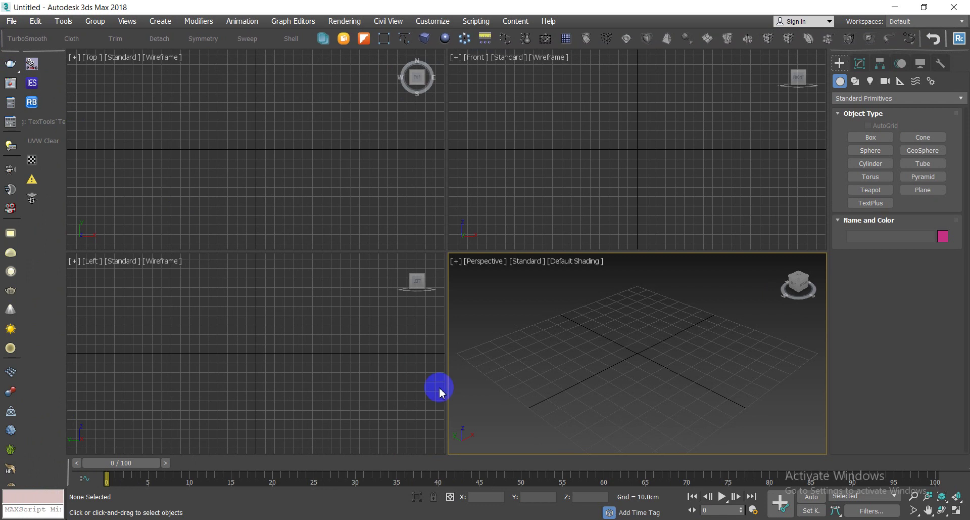
mouse_move(16, 40)
left_mouse_down()
mouse_move(59, 70)
mouse_move(112, 58)
left_mouse_up()
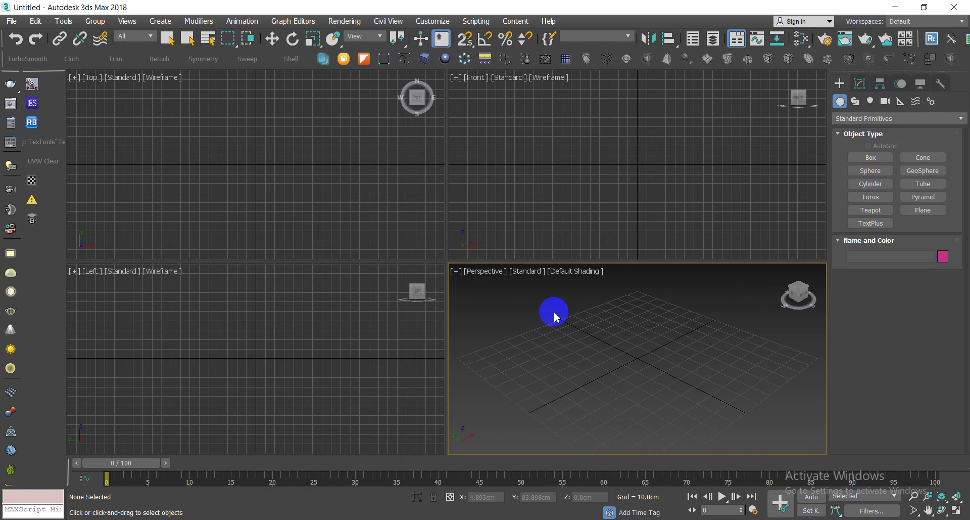
Open Customize User Interface and scroll through the Keyboard action list starting at About MassFX.
left_click(435, 24)
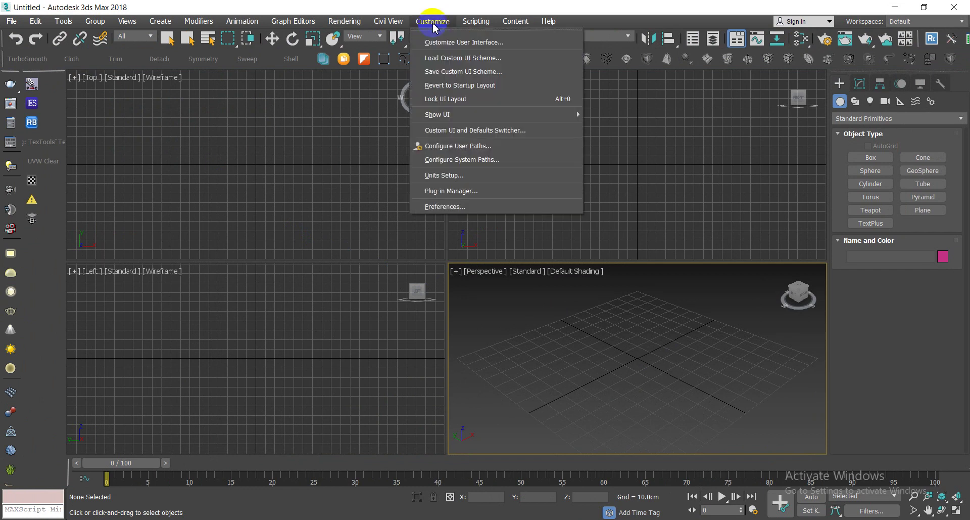
left_click(451, 45)
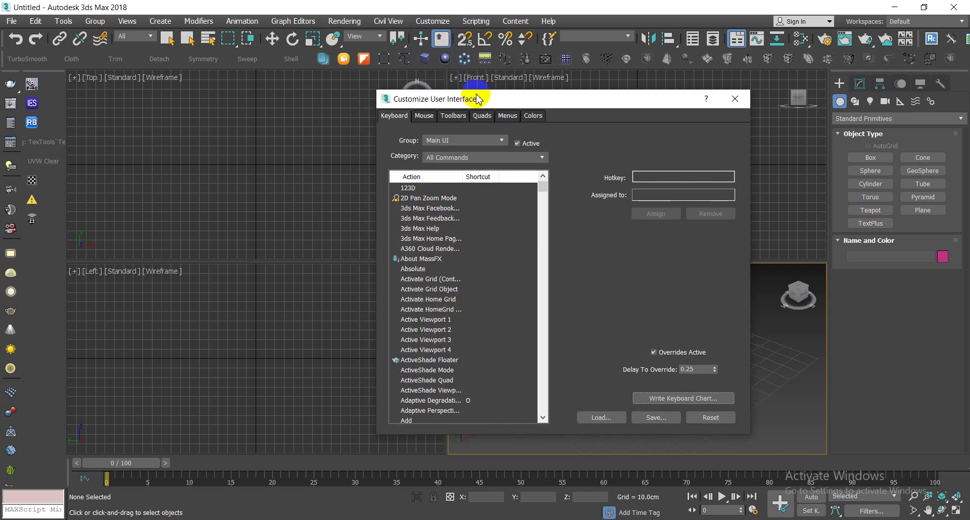
left_click(441, 259)
scroll(441, 263, "down", 5)
scroll(441, 263, "down", 5)
scroll(441, 263, "down", 5)
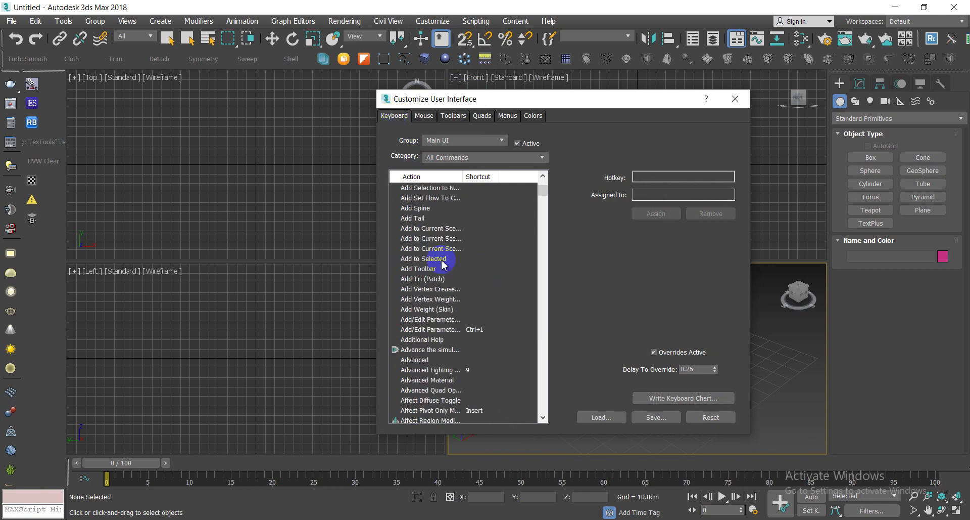
scroll(441, 263, "down", 5)
scroll(507, 318, "down", 5)
scroll(507, 319, "down", 5)
scroll(507, 319, "down", 5)
scroll(504, 318, "down", 5)
scroll(500, 319, "down", 5)
scroll(495, 323, "down", 5)
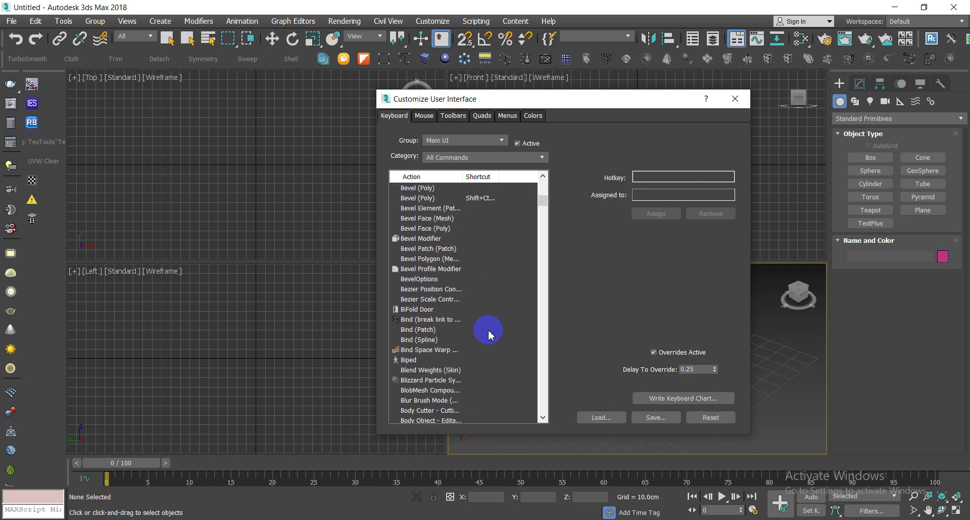
scroll(473, 270, "down", 5)
scroll(477, 303, "down", 5)
scroll(478, 319, "down", 5)
scroll(475, 326, "down", 5)
scroll(475, 331, "down", 5)
scroll(477, 333, "down", 5)
scroll(473, 331, "down", 5)
scroll(474, 331, "down", 5)
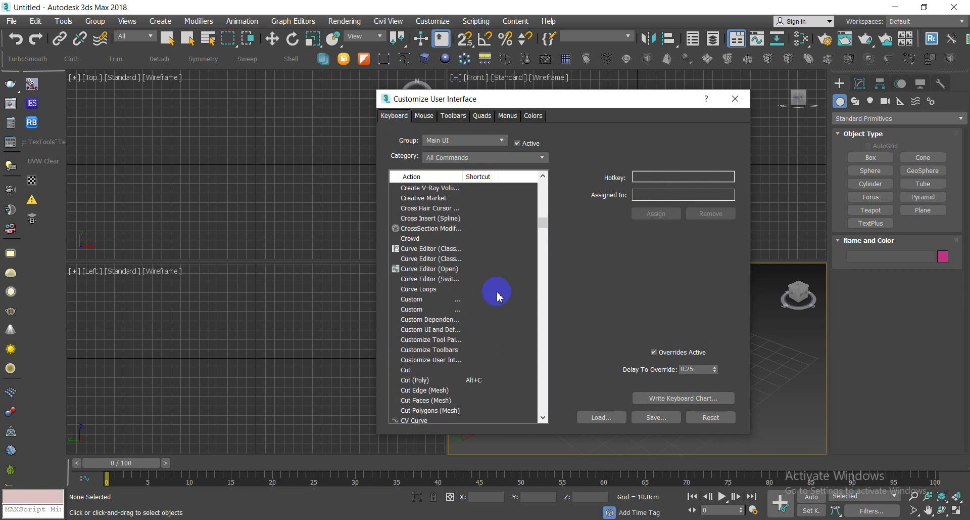
Browse to the Hide Selected and 'un' actions, then switch to the Toolbars tab.
left_click_drag(539, 240, 536, 188)
left_click(451, 319)
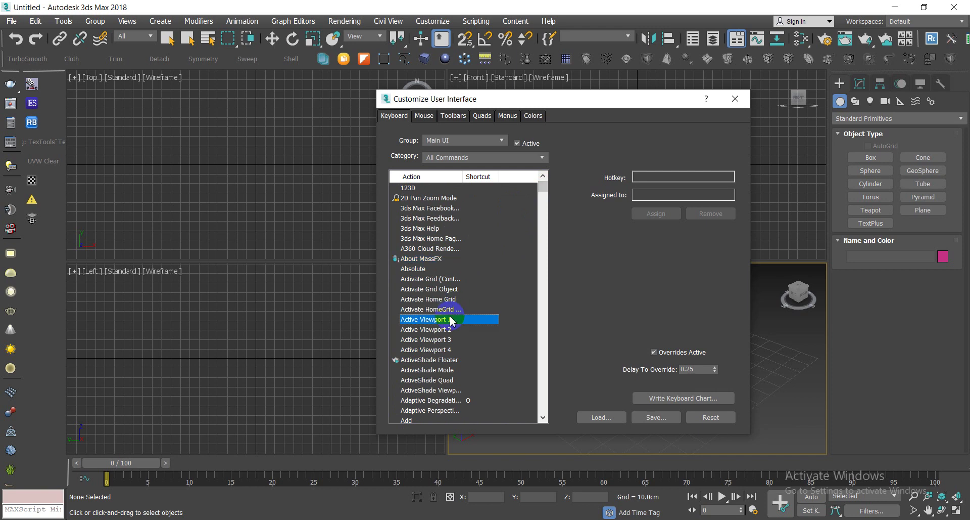
key("h")
key("i")
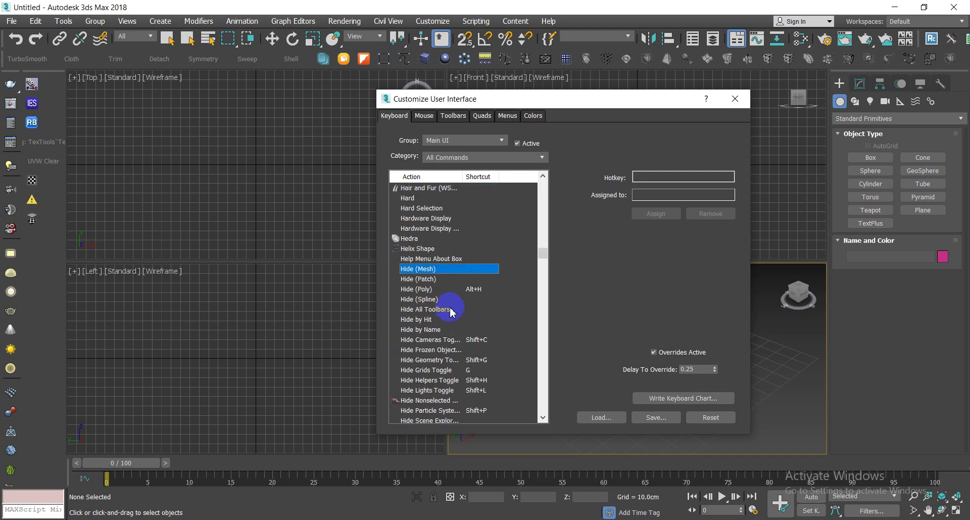
scroll(452, 310, "down", 2)
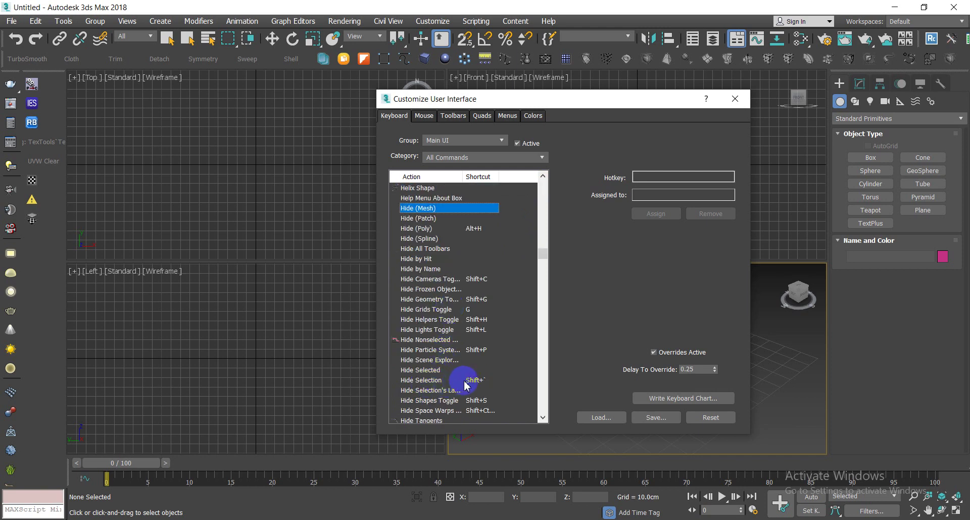
left_click(442, 371)
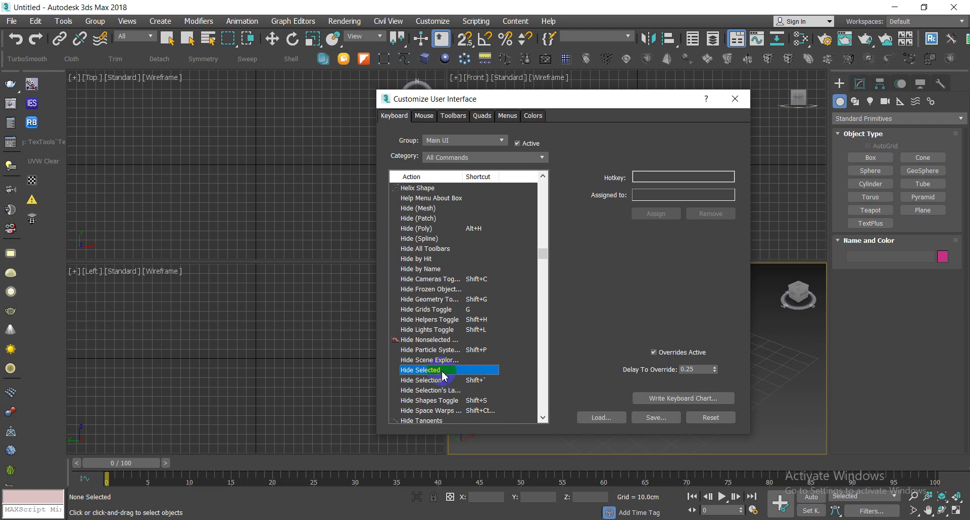
type("un")
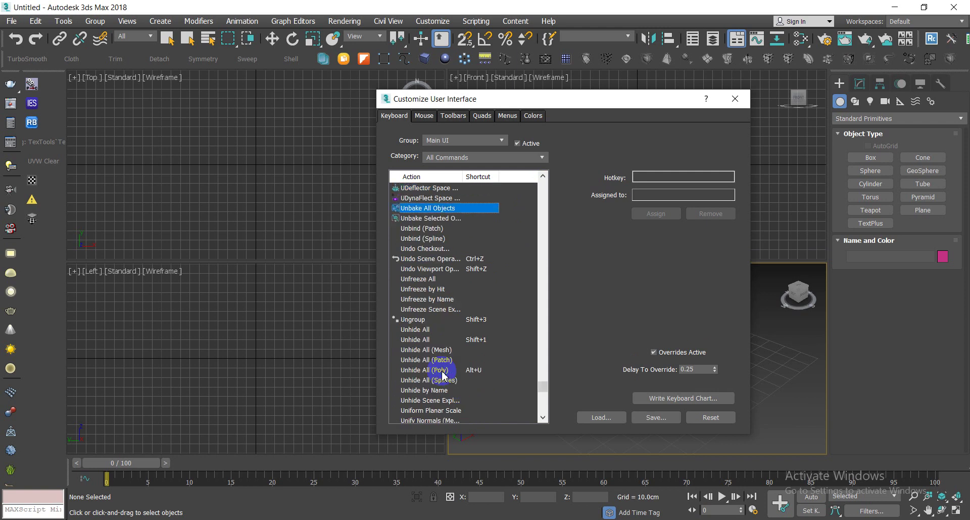
scroll(442, 374, "down", 2)
scroll(443, 374, "down", 1)
scroll(442, 374, "down", 1)
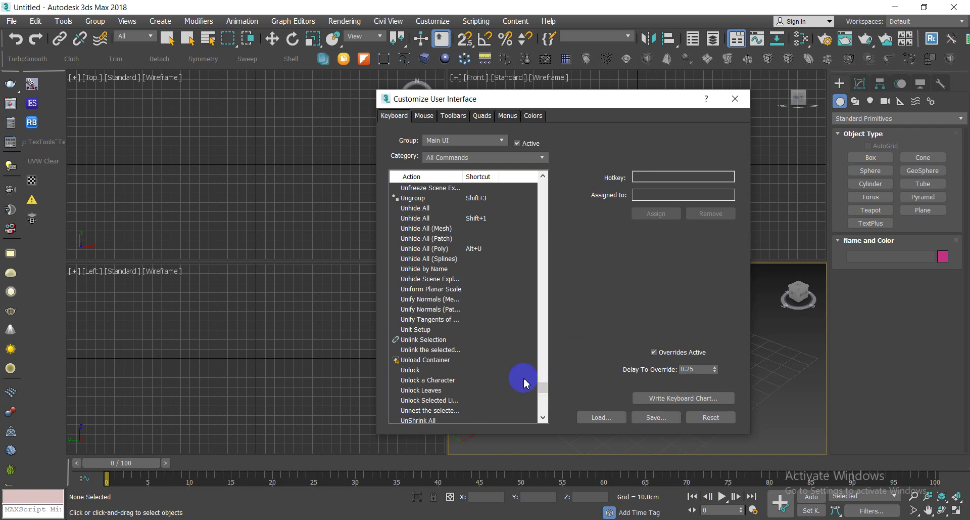
left_click(453, 116)
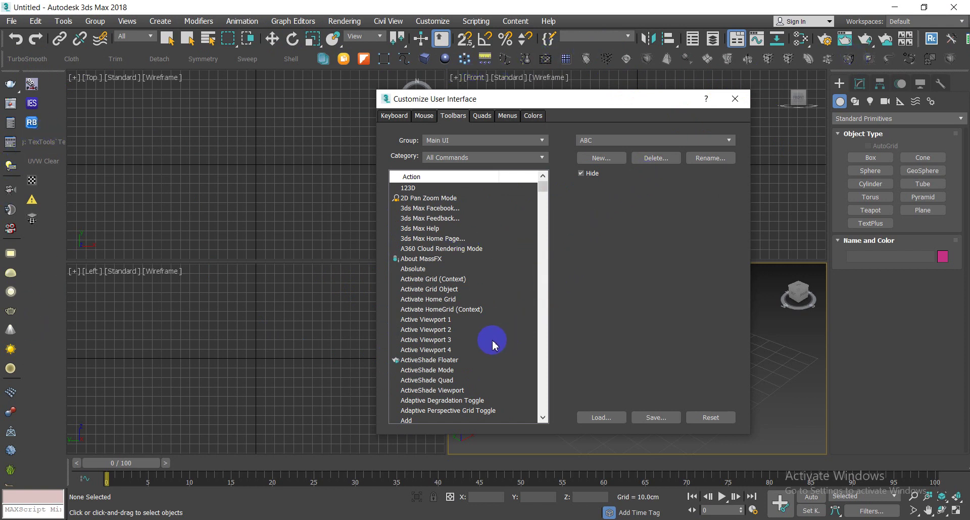
Activate the Top viewport, inspect the Shell button's options, and browse the action list to Arc Shape.
left_click(198, 198)
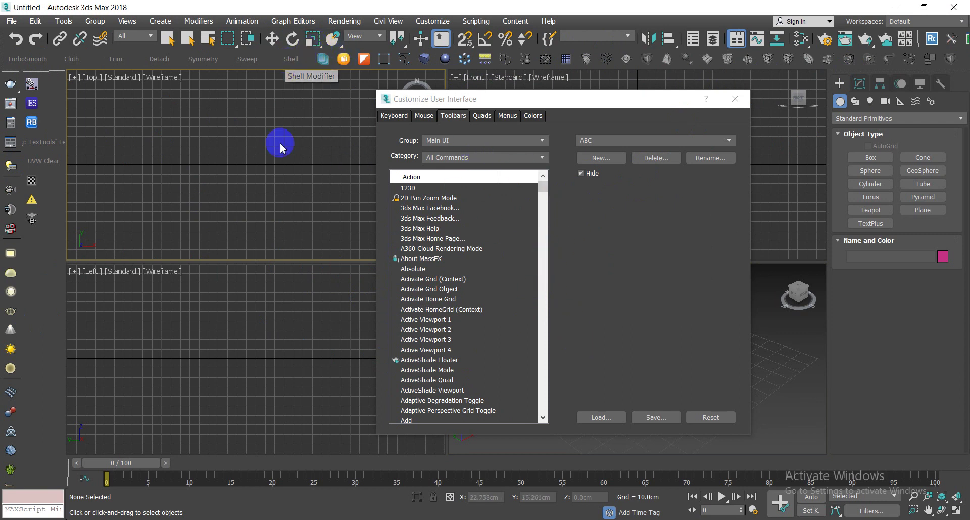
right_click(293, 64)
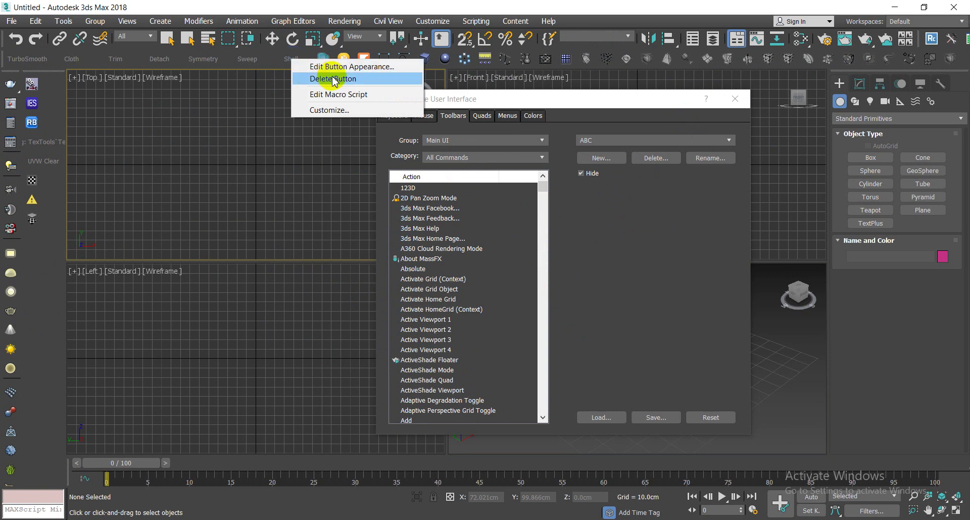
left_click(512, 292)
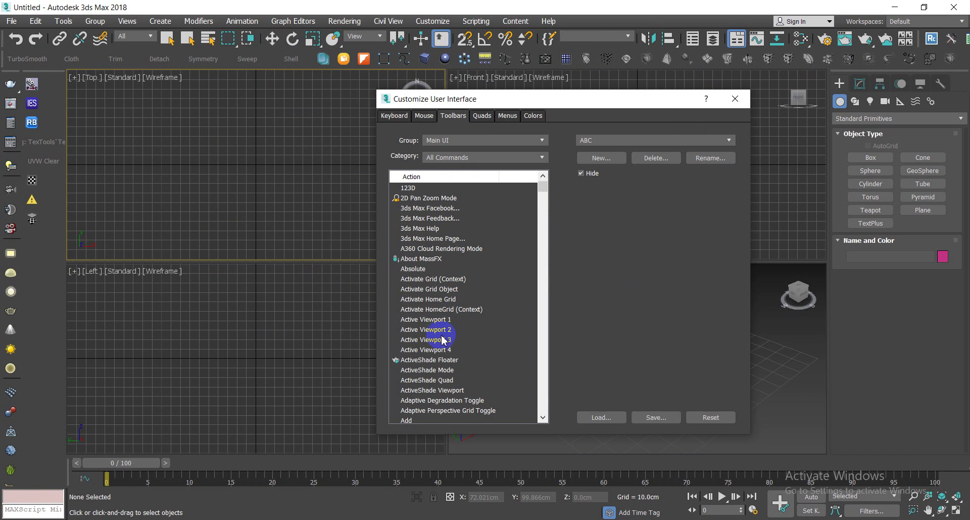
scroll(427, 364, "down", 6)
scroll(429, 366, "down", 6)
scroll(431, 367, "down", 6)
scroll(432, 368, "down", 6)
scroll(432, 369, "up", 3)
scroll(432, 369, "up", 2)
scroll(432, 369, "up", 1)
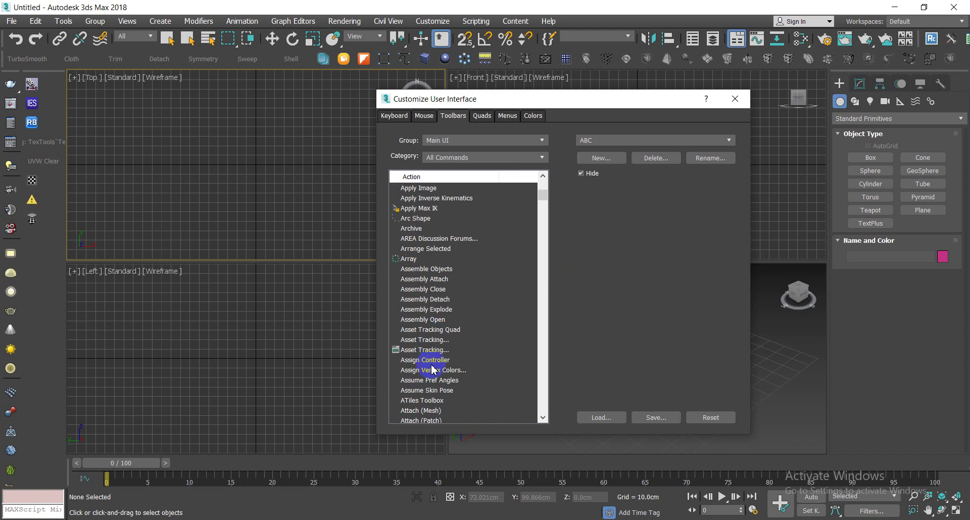
Drag Arc Shape onto the main toolbar, then delete that button and confirm.
mouse_move(411, 222)
left_mouse_down()
mouse_move(298, 85)
mouse_move(422, 76)
left_mouse_up()
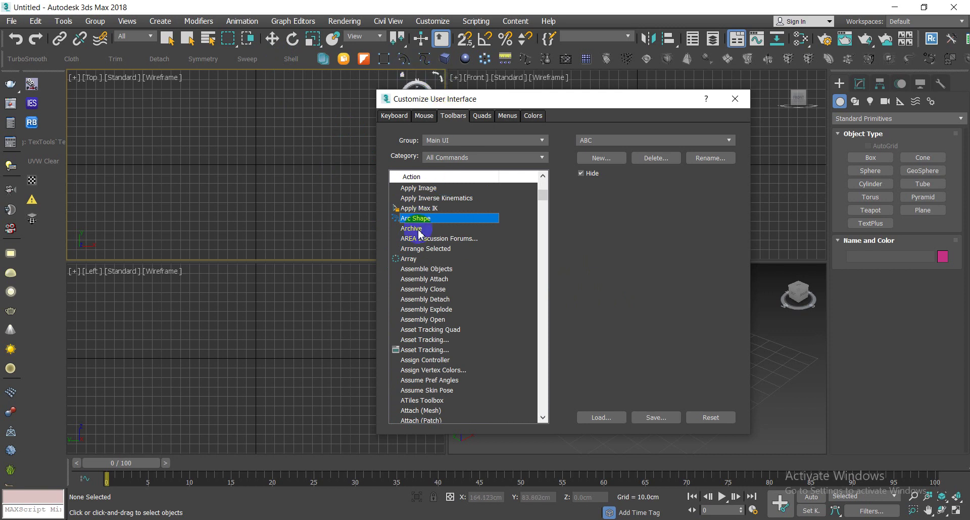
right_click(411, 68)
left_click(430, 74)
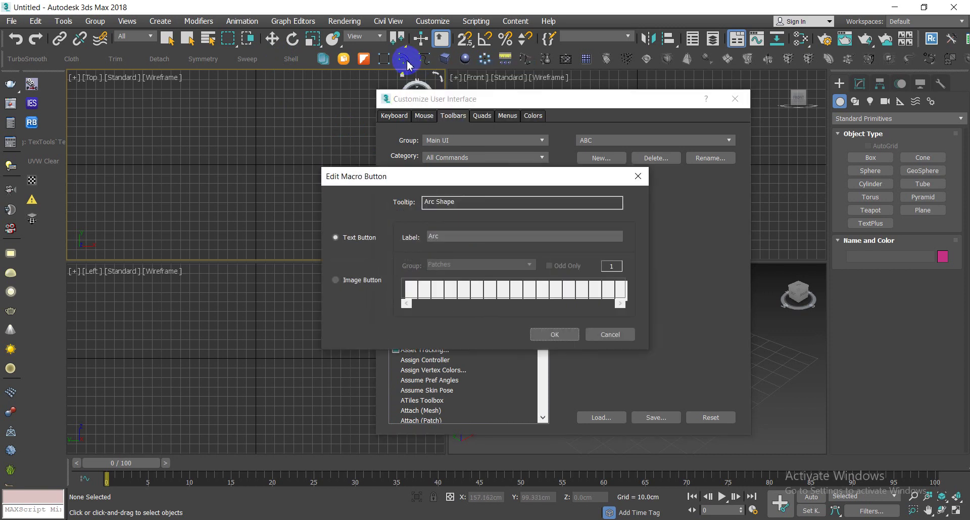
left_click(610, 334)
right_click(410, 67)
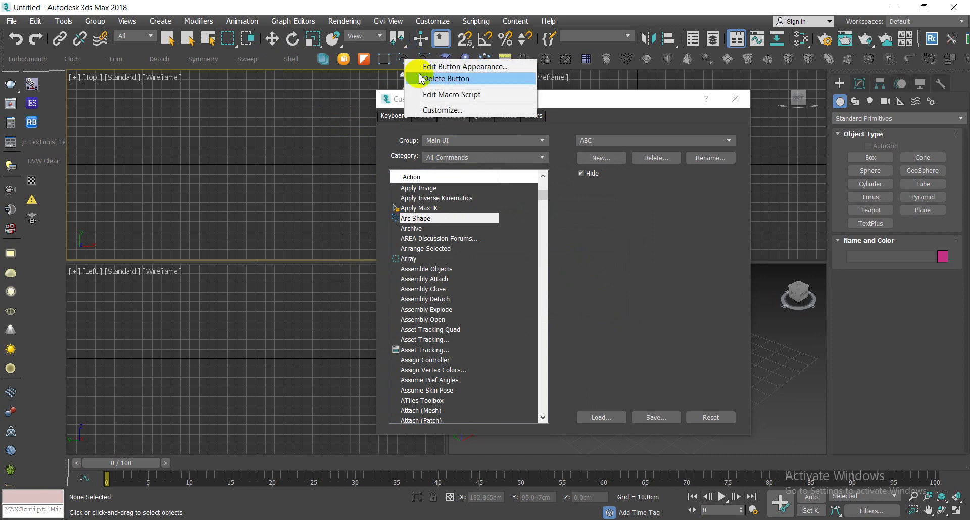
left_click(437, 80)
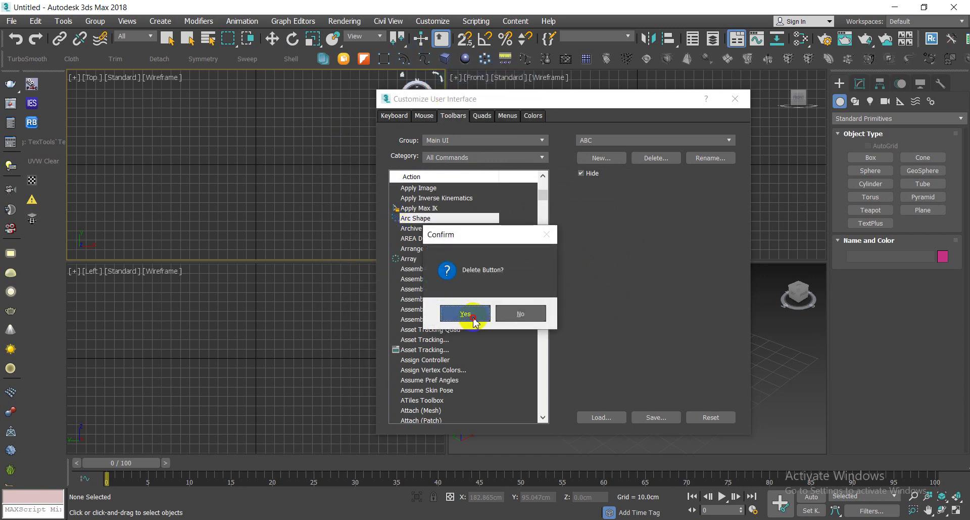
left_click(468, 318)
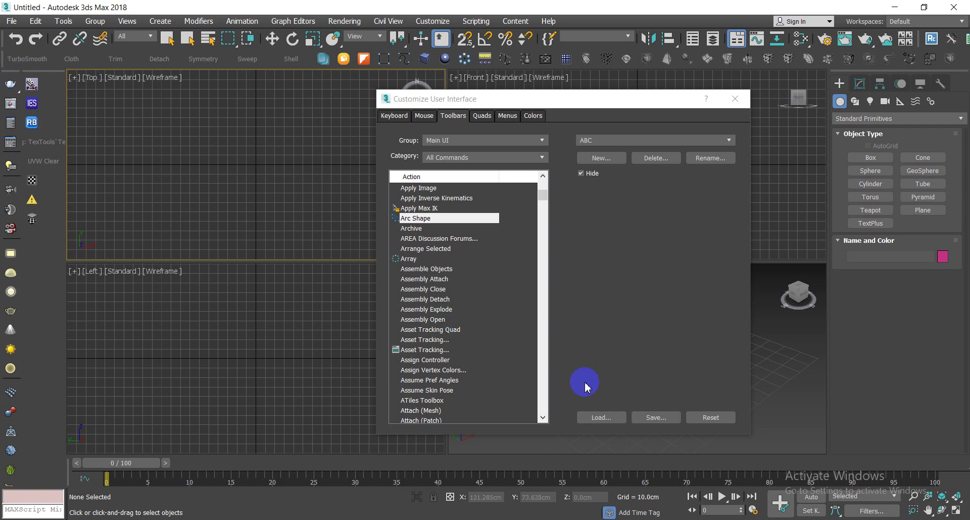
Browse the Toolbars Save dialog to G:\BAI GIANG, then close it without saving.
left_click(651, 420)
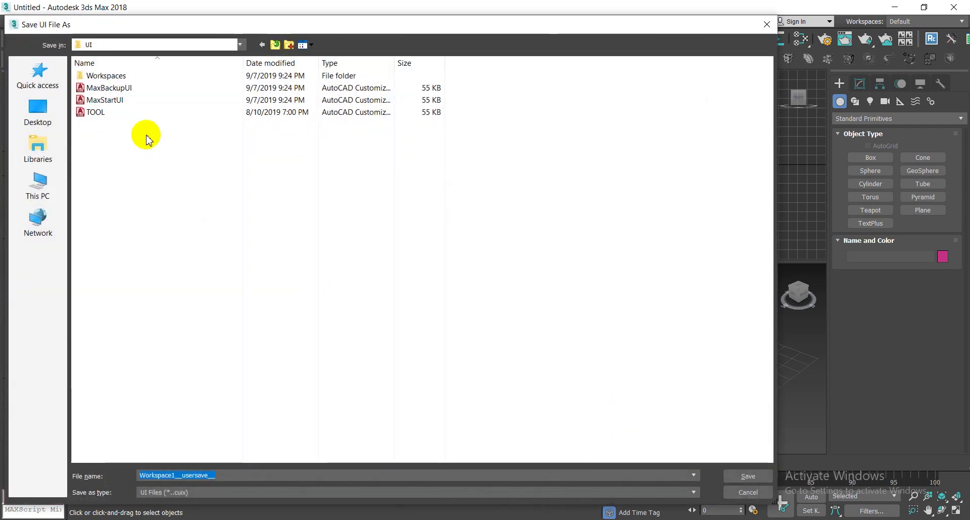
left_click(38, 187)
left_click(561, 181)
double_click(561, 181)
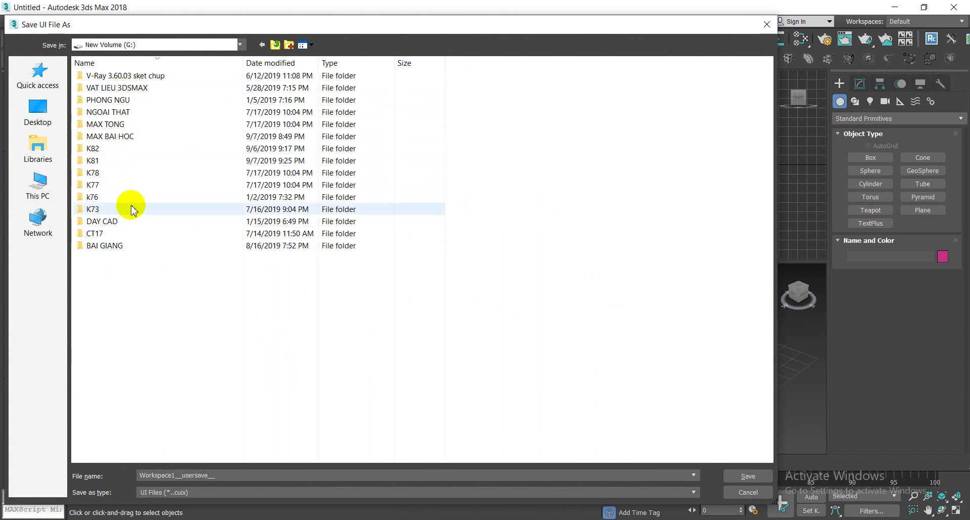
double_click(119, 246)
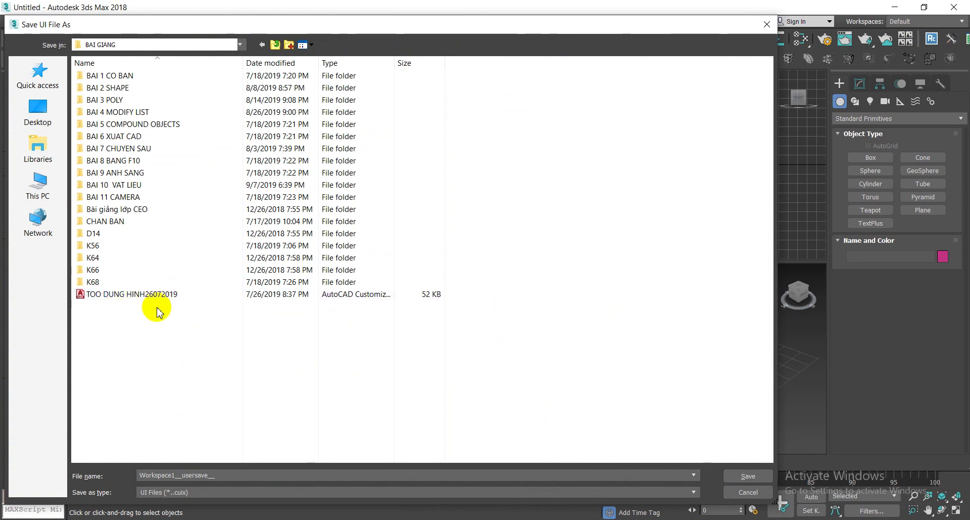
left_click(766, 24)
On the Keyboard settings, browse the shortcut Save dialog to G:\BAI GIANG and close it unsaved.
left_click(385, 116)
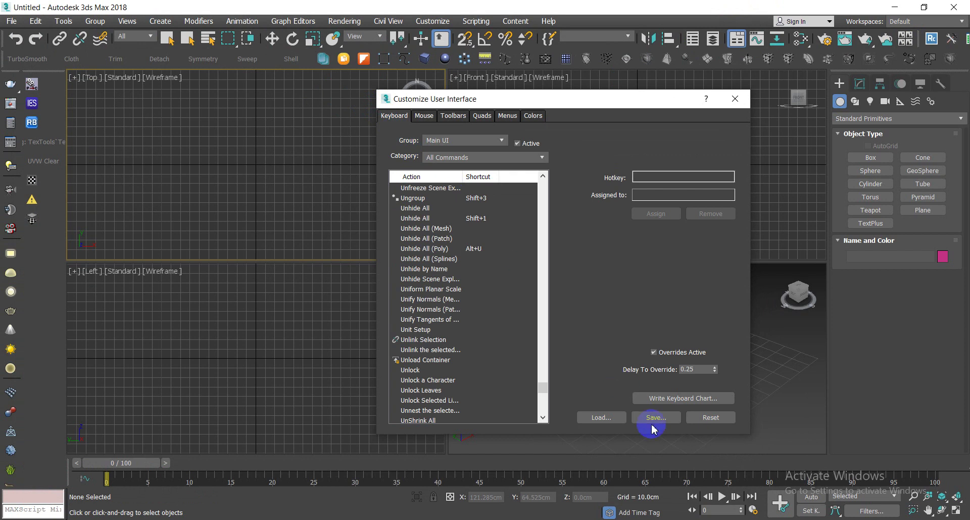
left_click(667, 422)
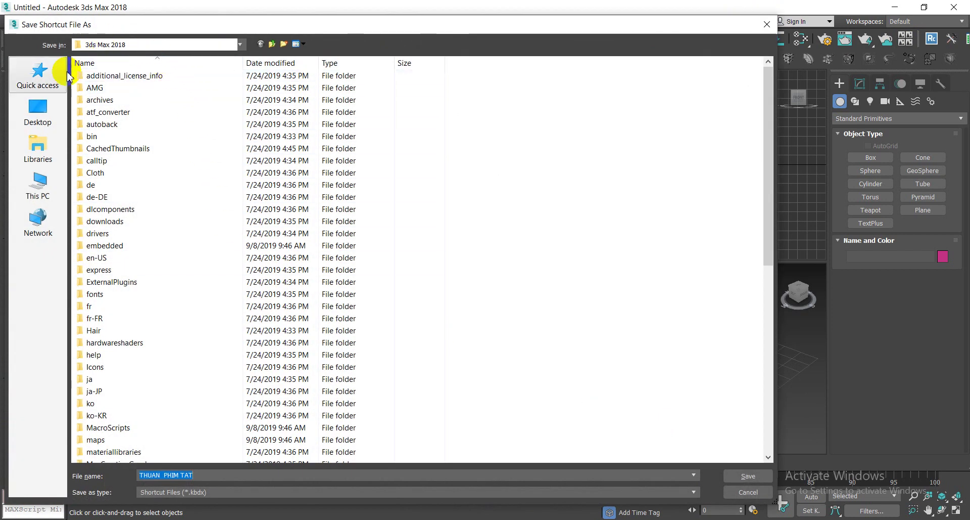
left_click(50, 201)
double_click(535, 176)
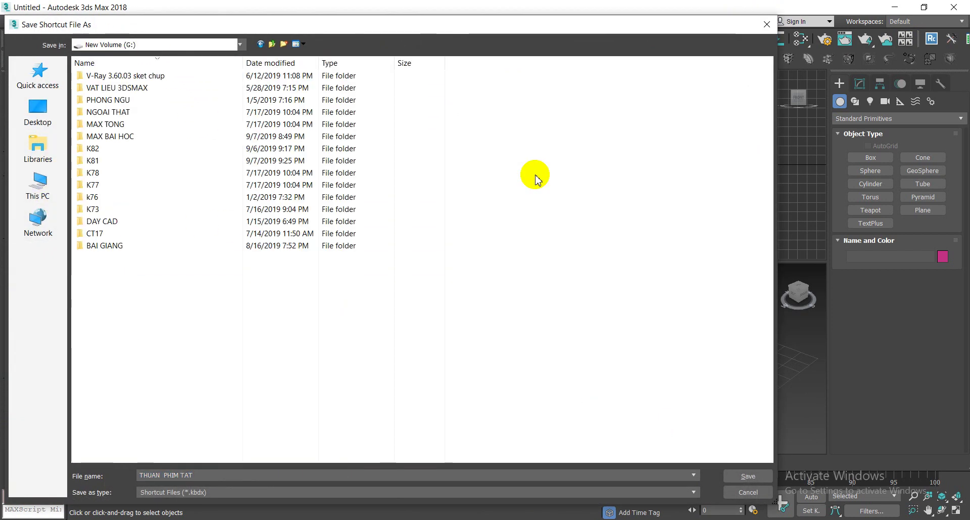
double_click(150, 247)
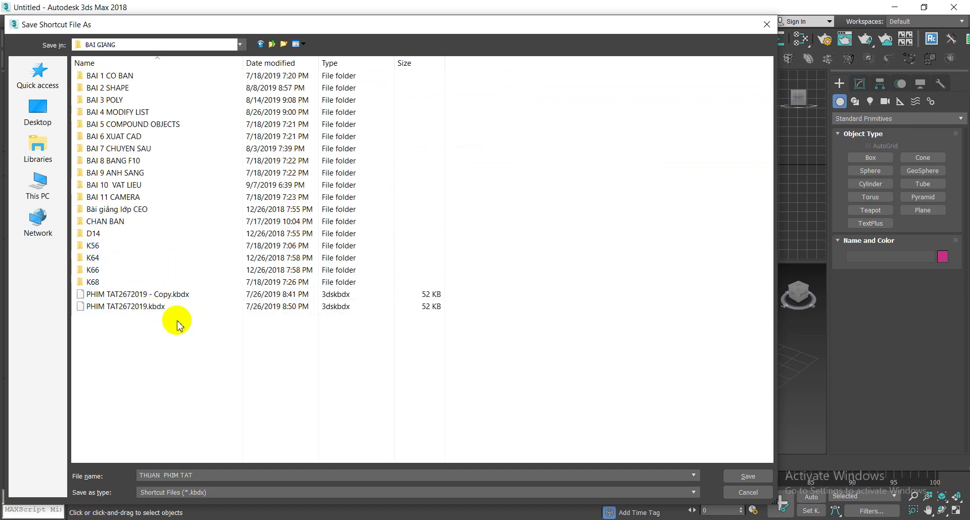
left_click(767, 24)
Open and close the shortcut Load dialog, then bring up the New Volume (G:) drive in File Explorer.
left_click(602, 417)
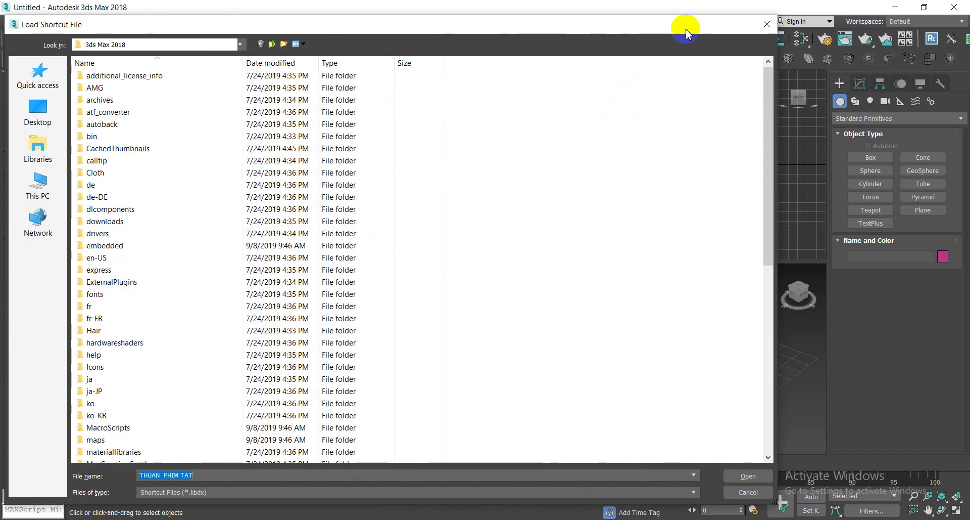
left_click(767, 24)
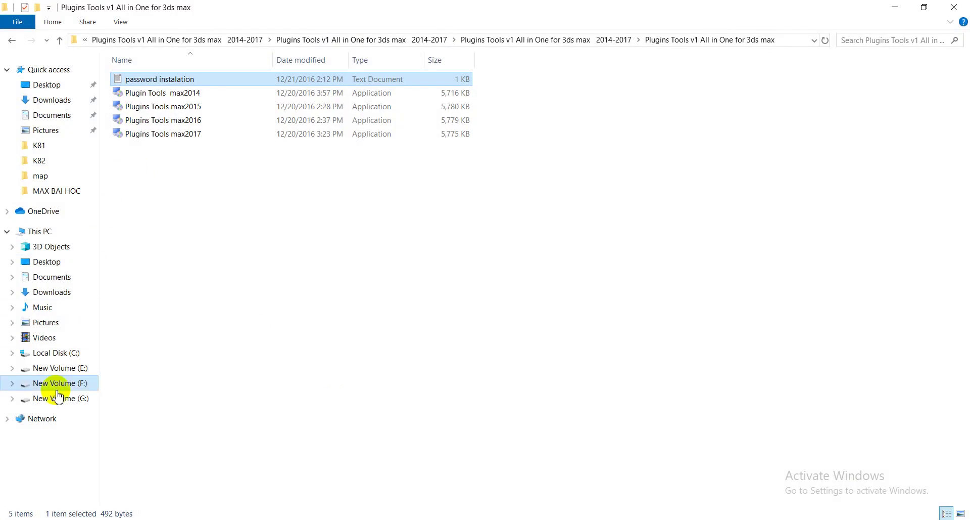
left_click(57, 398)
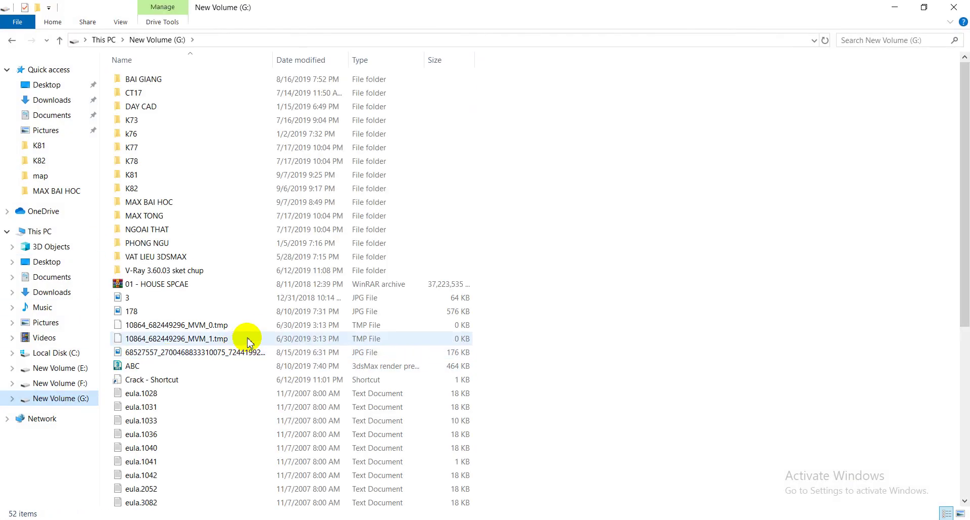
In G:\BAI GIANG, copy PHIM TAT2672019.kbdx and minimize File Explorer.
left_click(162, 82)
double_click(163, 84)
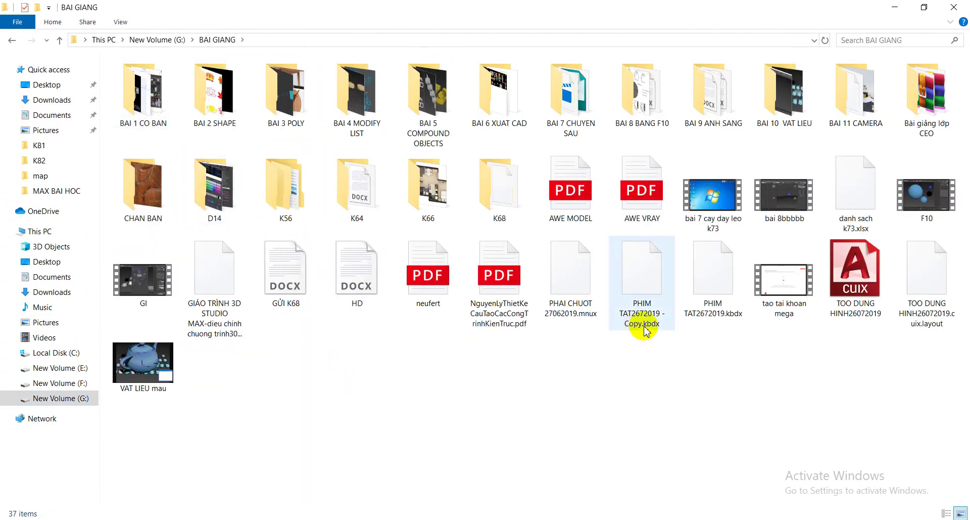
left_click(635, 275)
left_click(580, 277)
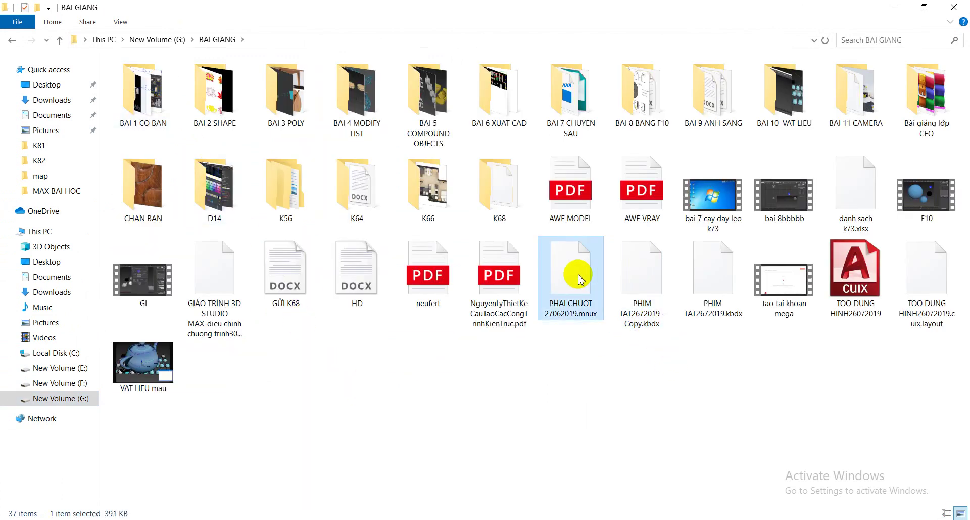
left_click(641, 276)
left_click(689, 272)
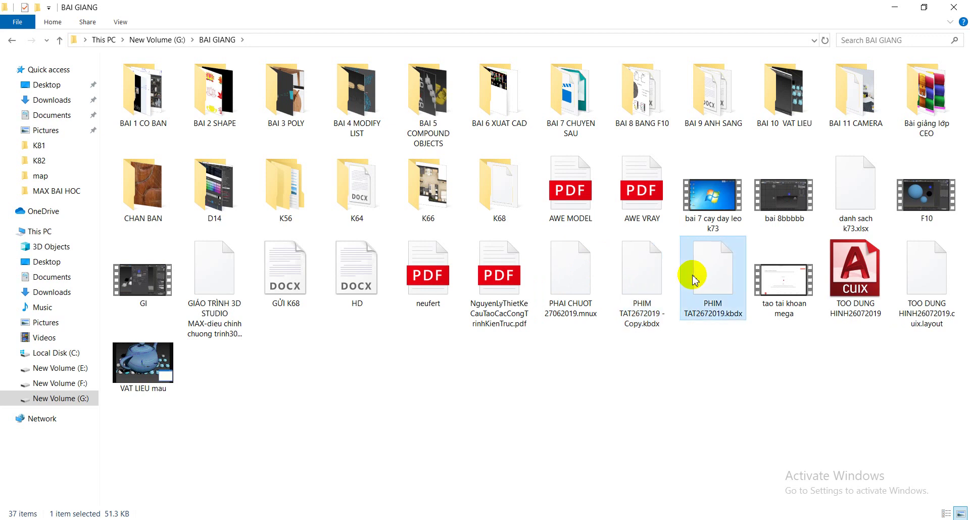
right_click(695, 278)
left_click(733, 421)
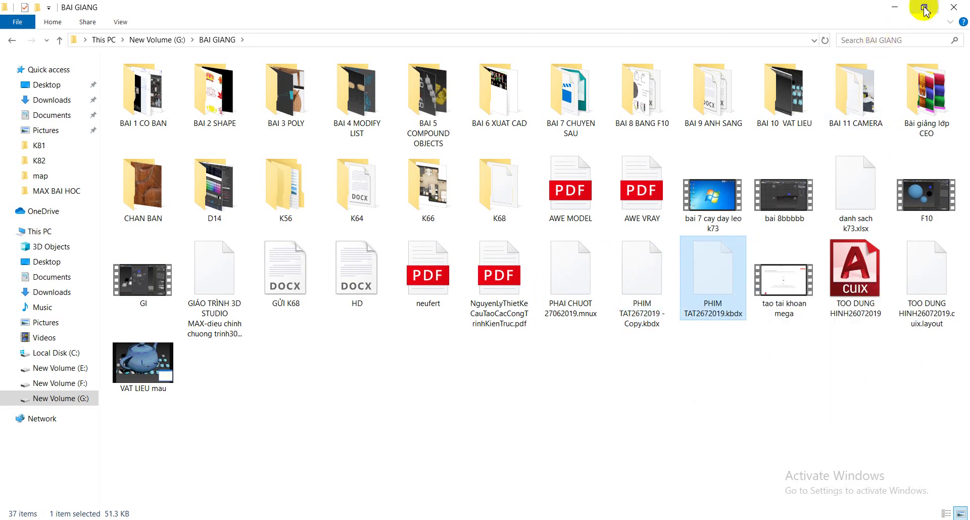
left_click(895, 7)
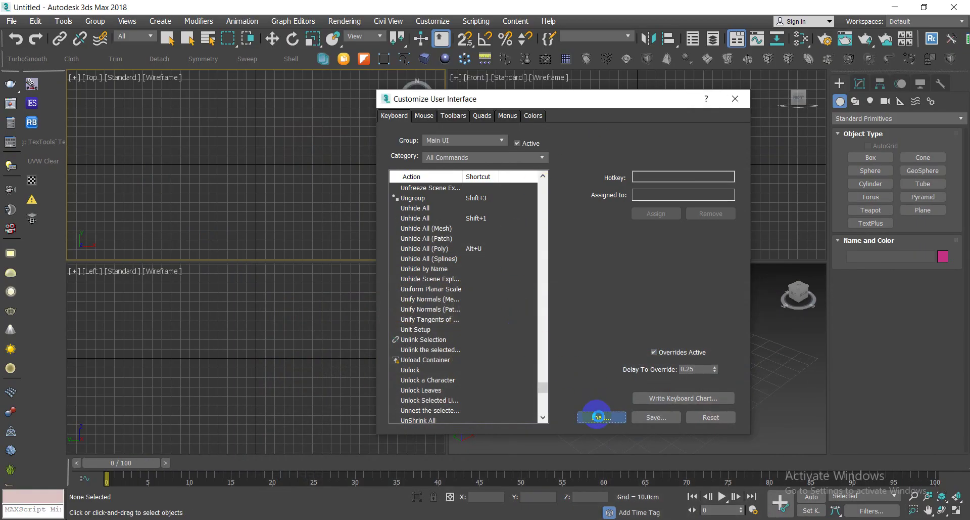
Look through the keyboard shortcut Load dialog, then close it without loading.
left_click(598, 417)
scroll(361, 253, "down", 5)
scroll(367, 257, "down", 4)
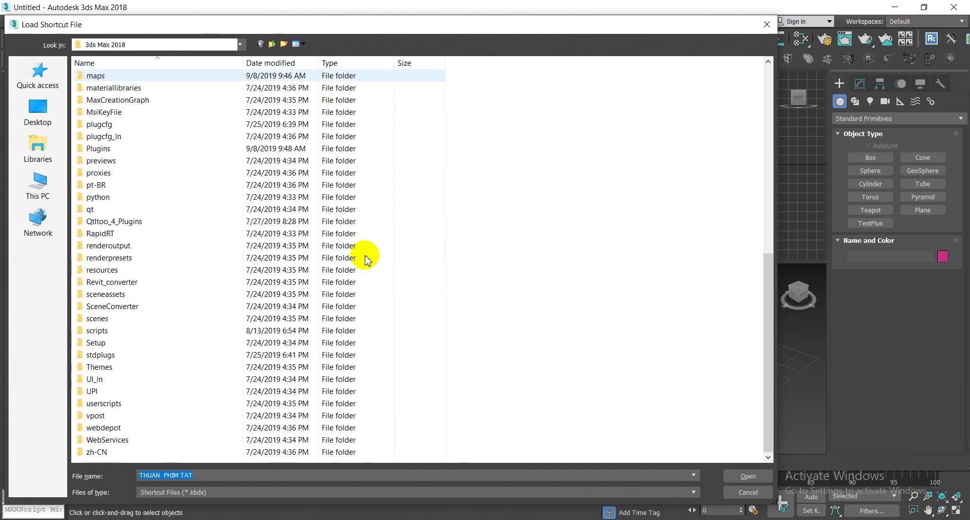
scroll(367, 258, "up", 10)
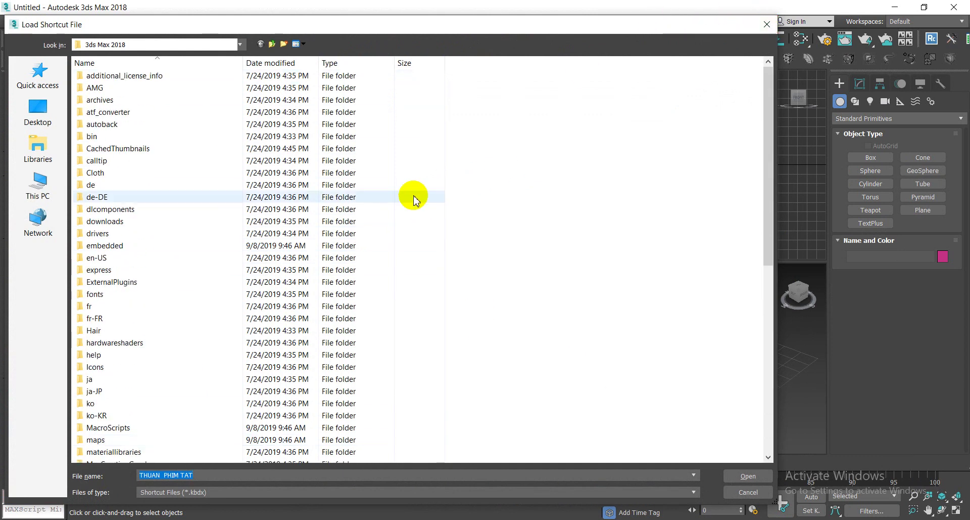
left_click(771, 24)
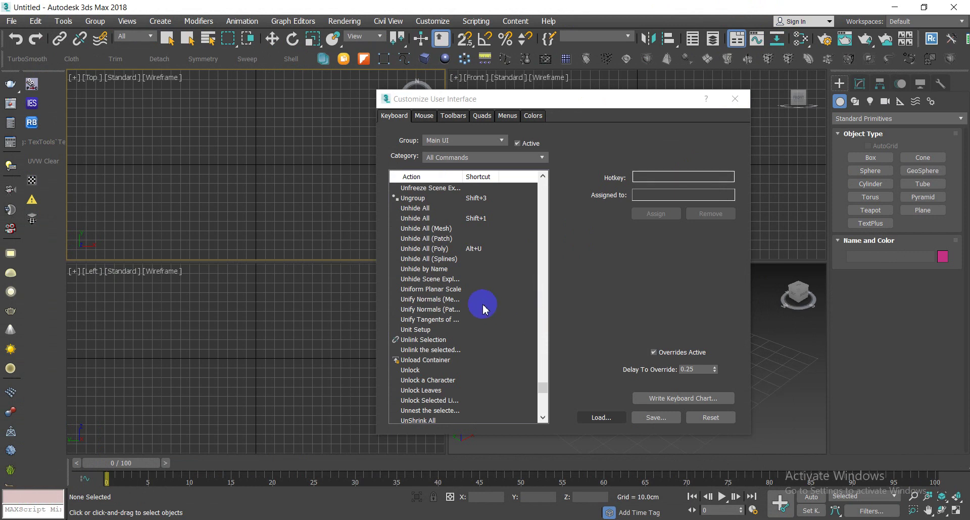
Load a UI file from the Toolbars settings.
left_click(447, 118)
left_click(601, 417)
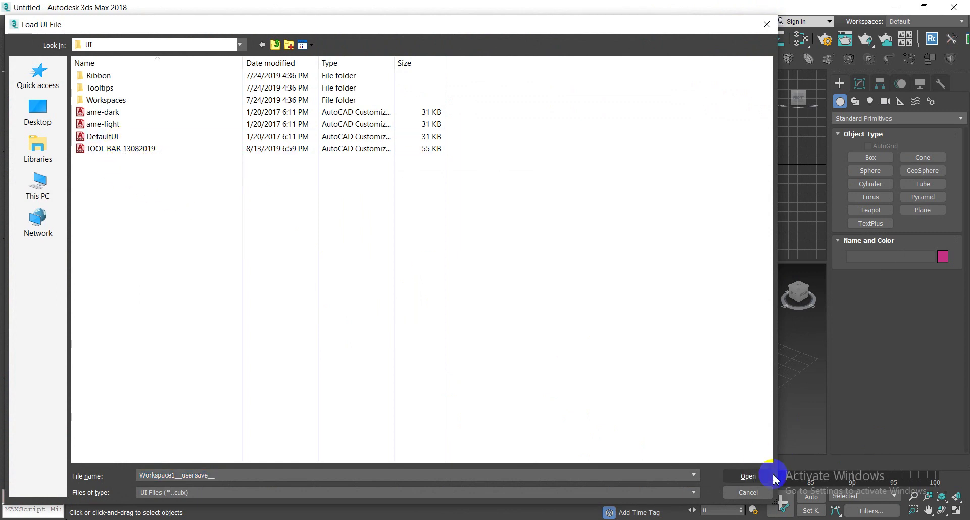
left_click(747, 477)
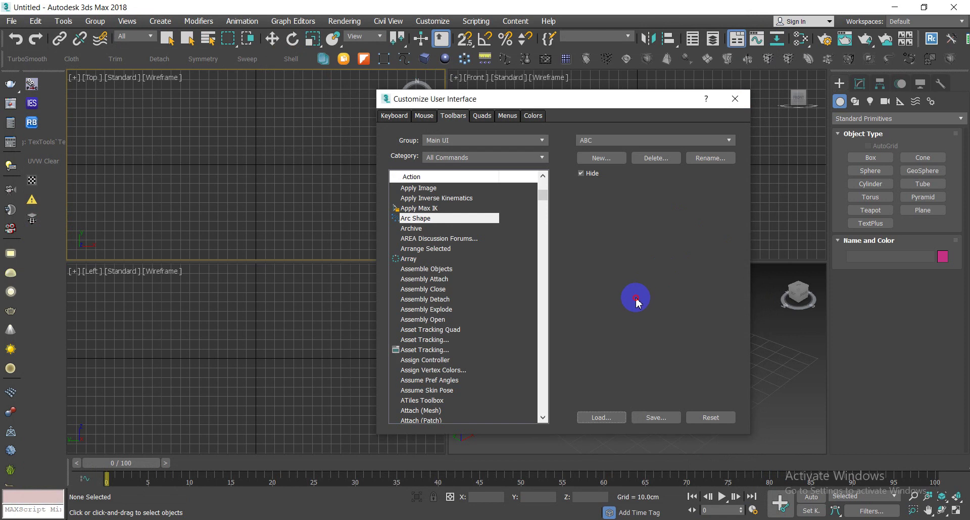
Show the viewport quad menu, switch to the Quads settings, and dismiss the .vrscene export dialog.
right_click(218, 173)
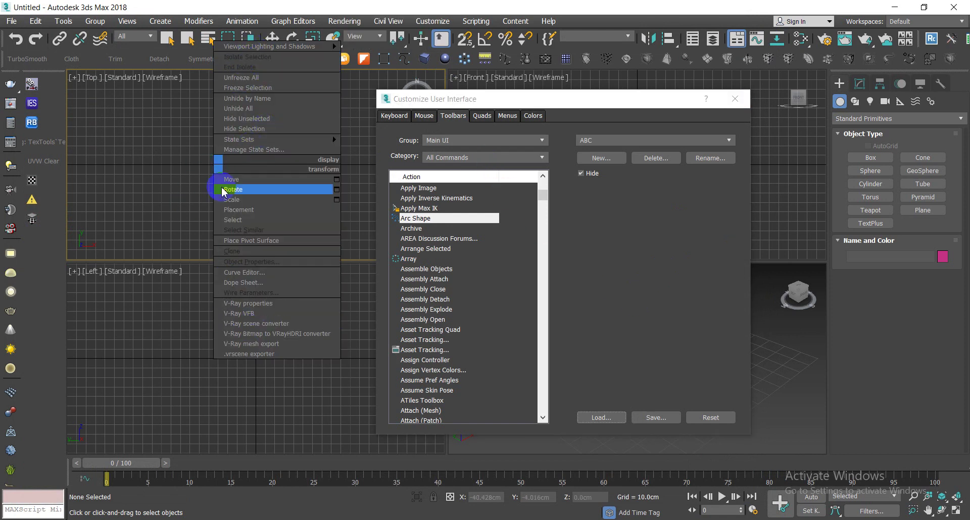
left_click(677, 267)
left_click(482, 115)
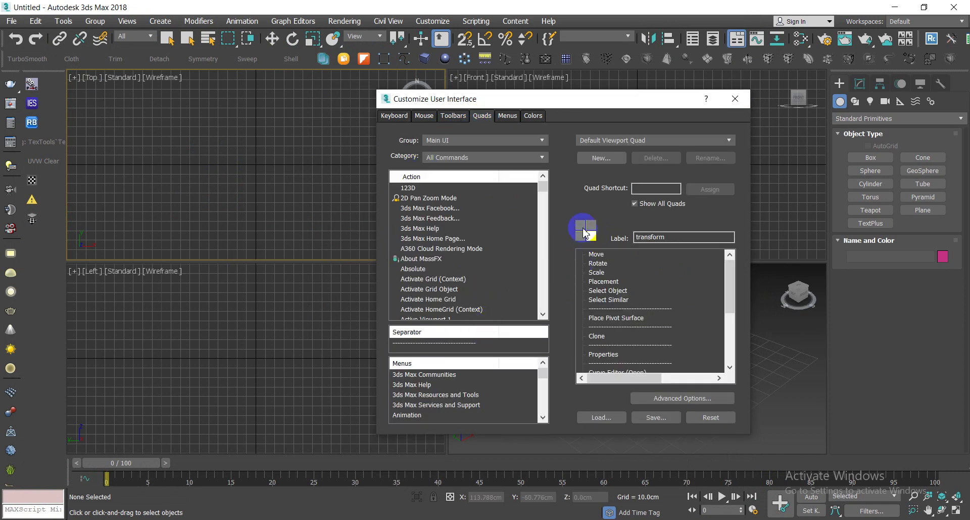
right_click(204, 167)
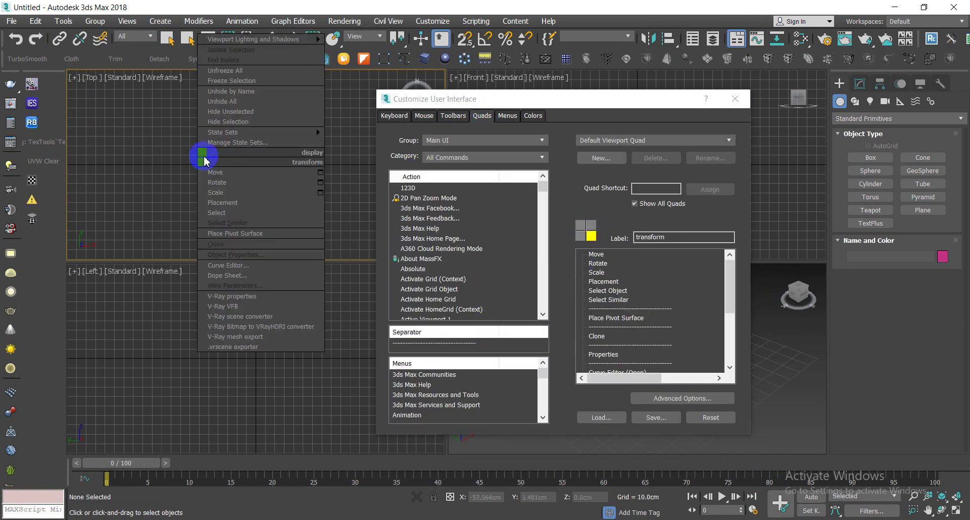
left_click(273, 346)
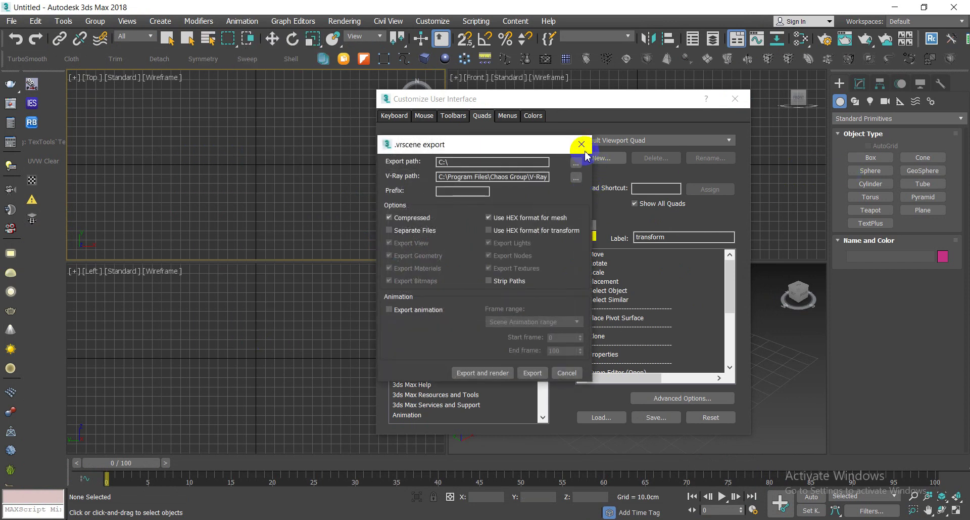
left_click(582, 144)
Create a box in the Top viewport.
left_click(870, 158)
left_click_drag(233, 152, 302, 220)
left_click(291, 190)
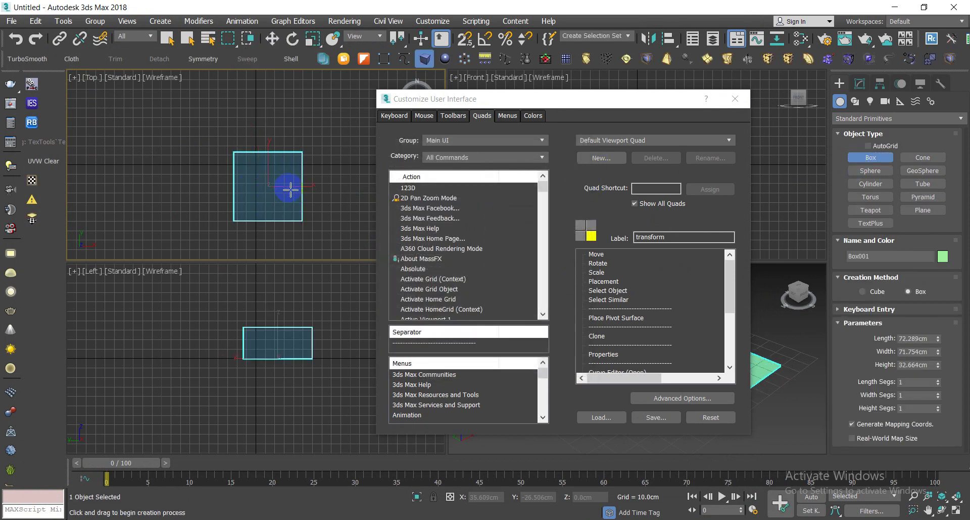
left_click(284, 182)
right_click(285, 182)
Convert Box001 to Editable Poly and show its editable poly settings.
right_click(285, 183)
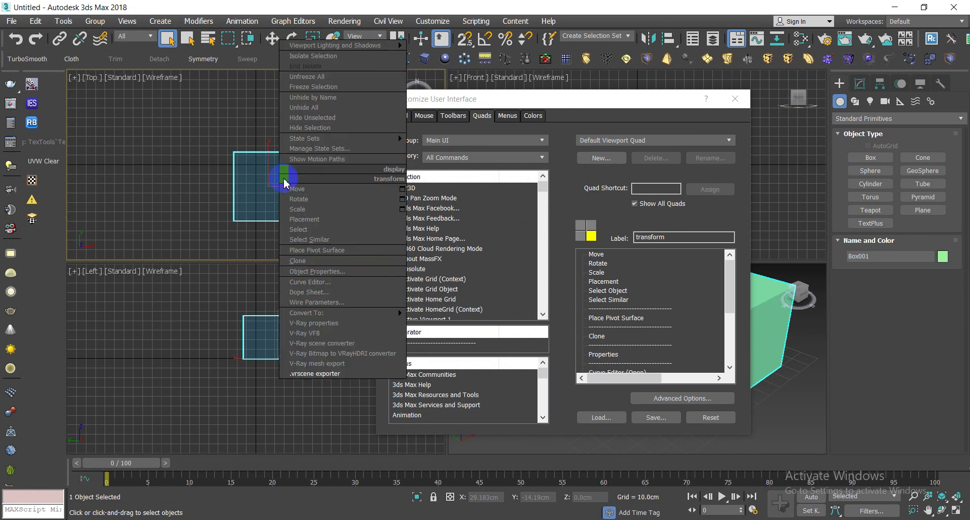
left_click(215, 210)
left_click(259, 197)
left_click(260, 209)
left_click(546, 58)
left_click(470, 100)
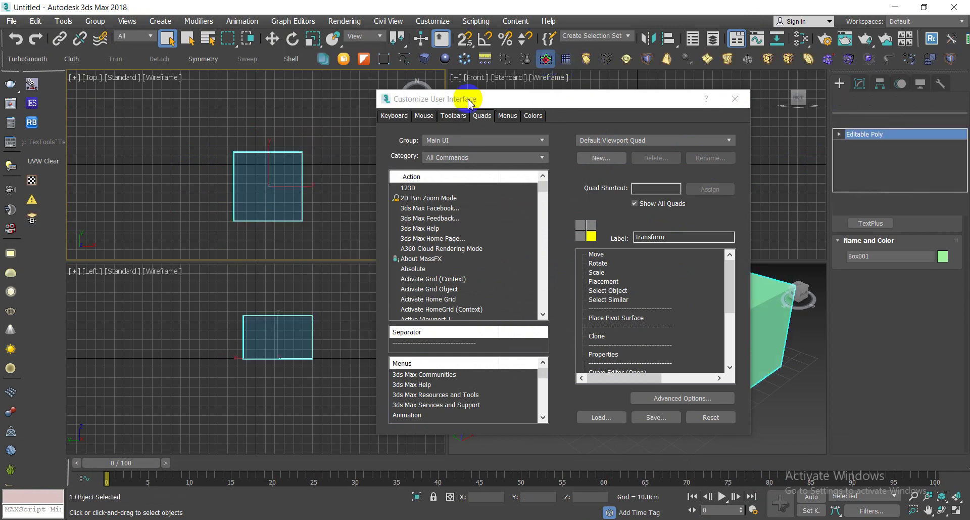
Inspect the Move, Rotate and Scale transform commands in the box's quad menu.
right_click(279, 174)
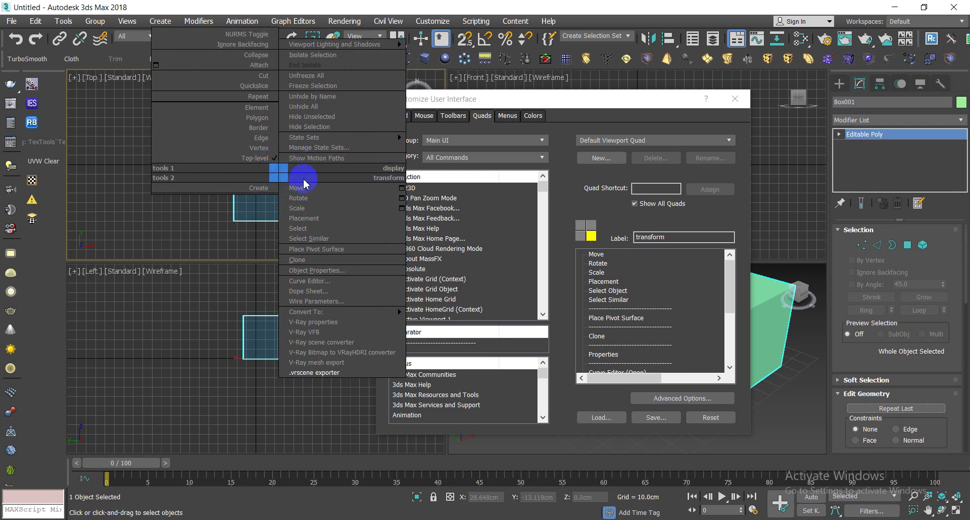
left_click(594, 263)
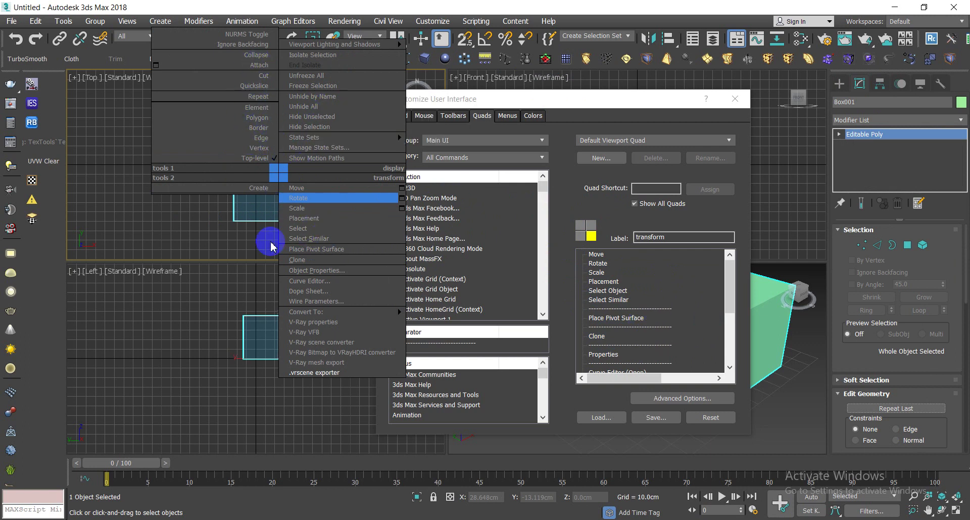
left_click(174, 276)
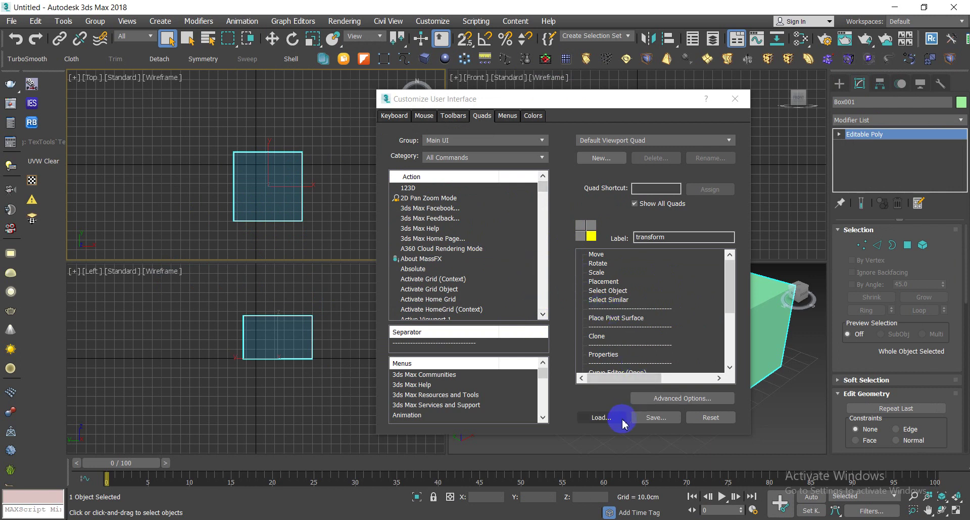
From the Save Menu File dialog in G:\BAI GIANG, copy PHAI CHUOT 27062019.mnux, then cancel.
left_click(656, 417)
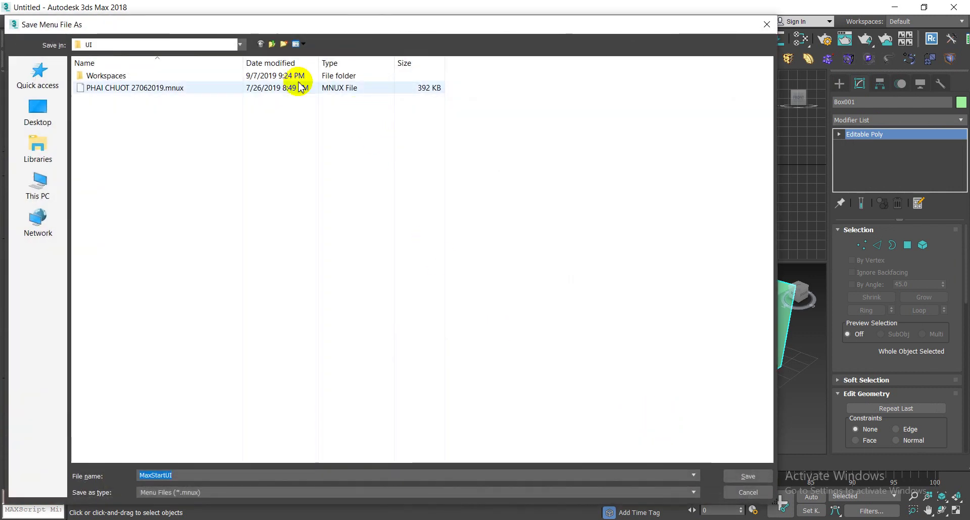
left_click(38, 185)
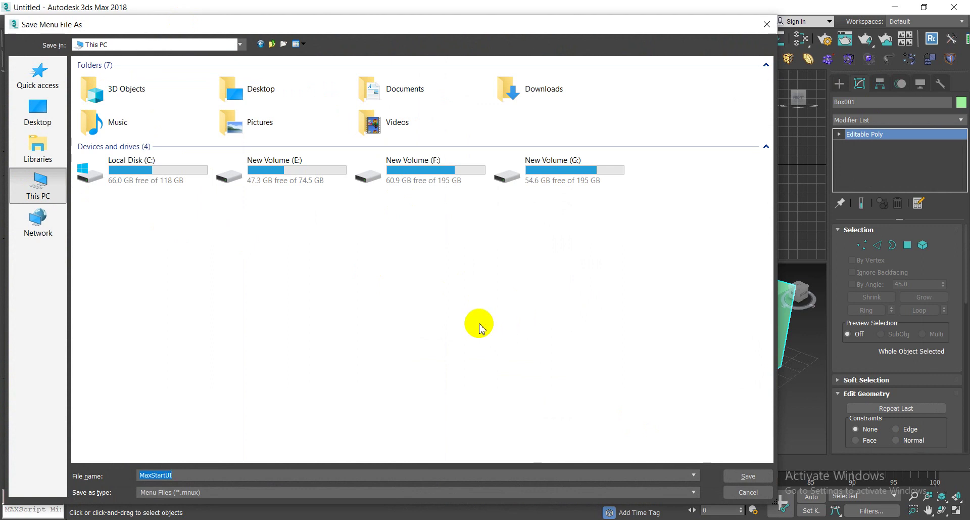
double_click(584, 168)
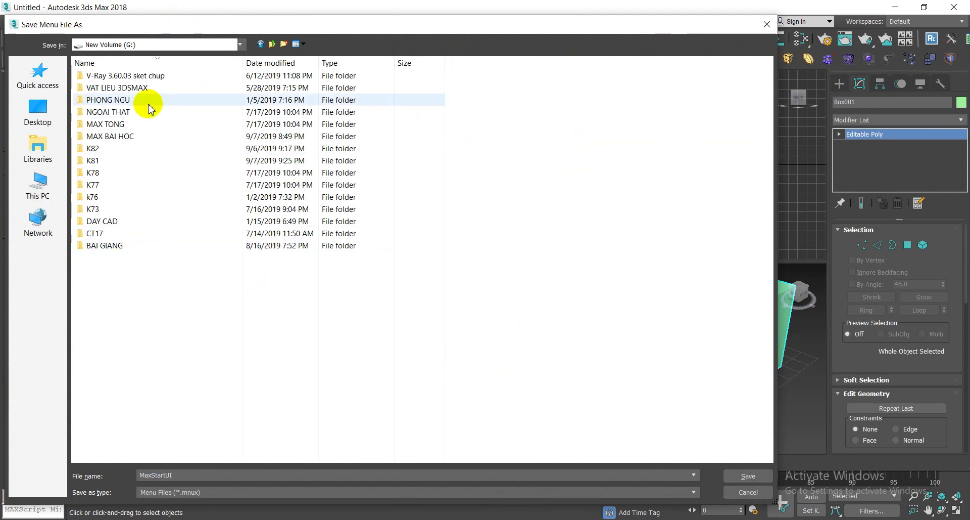
double_click(128, 247)
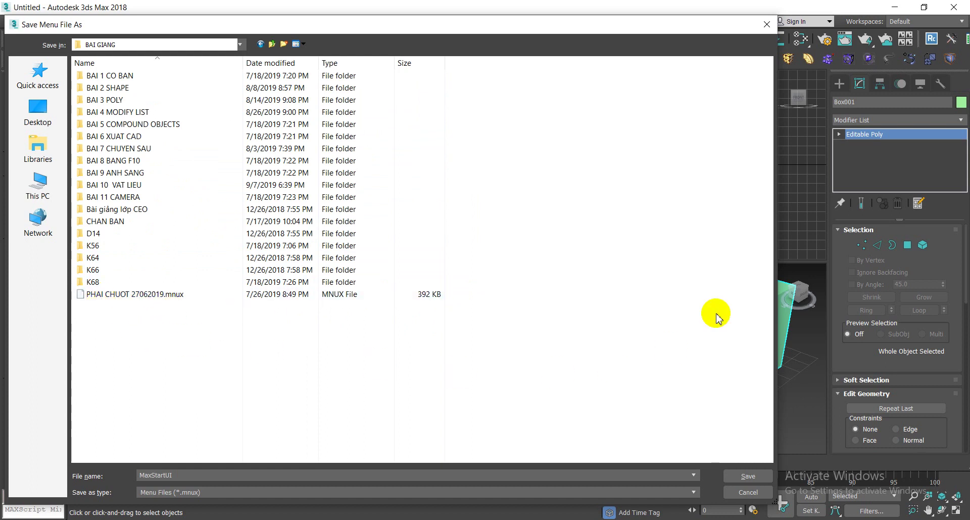
left_click(167, 296)
right_click(167, 298)
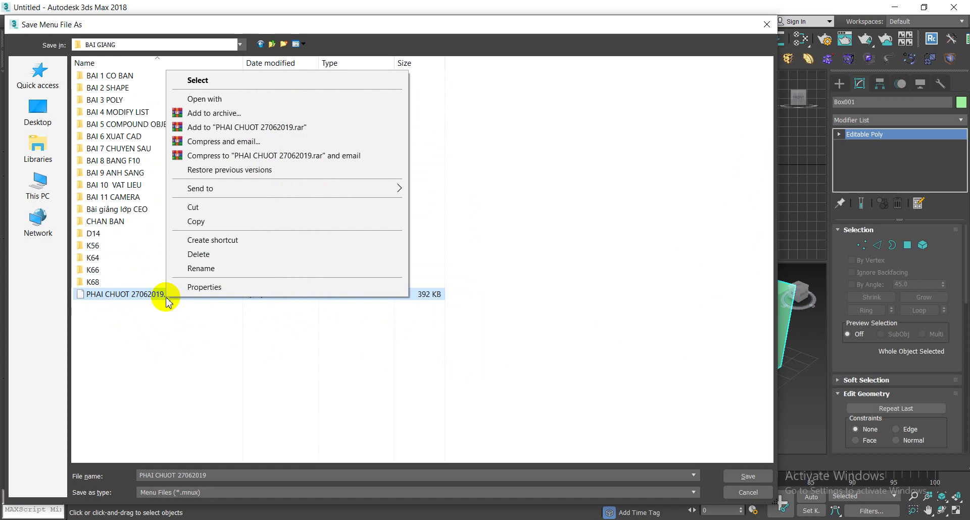
left_click(195, 223)
left_click(743, 491)
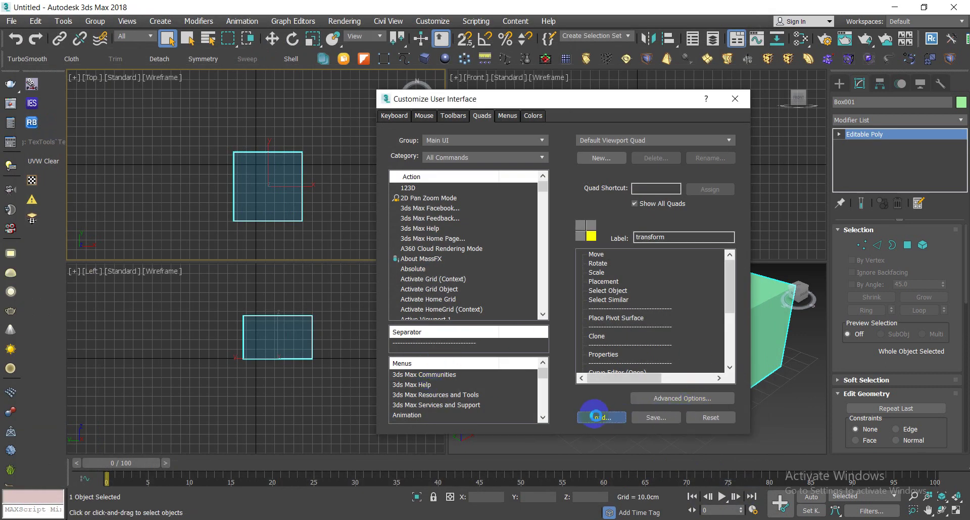
Paste the menu file into the UI folder, skip replacing, and load PHAI CHUOT 27062019.mnux.
left_click(602, 417)
right_click(154, 144)
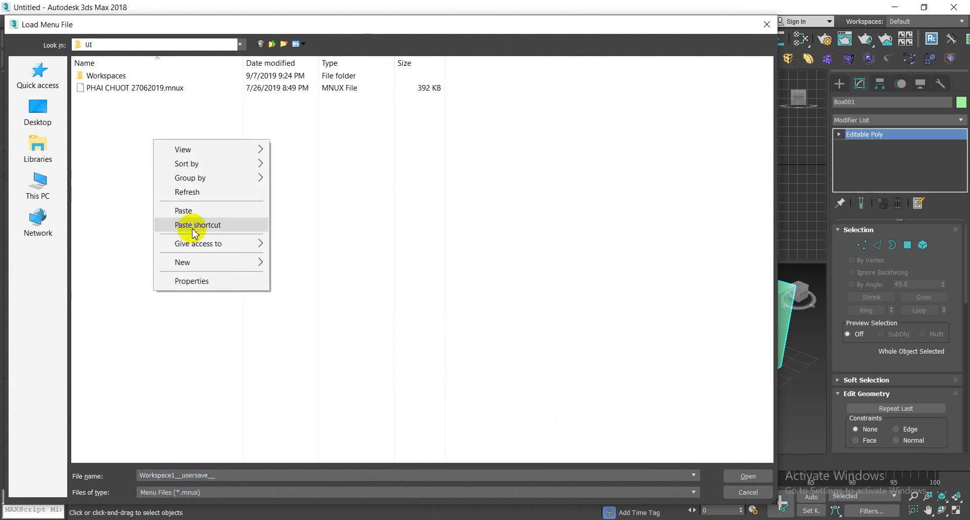
left_click(186, 210)
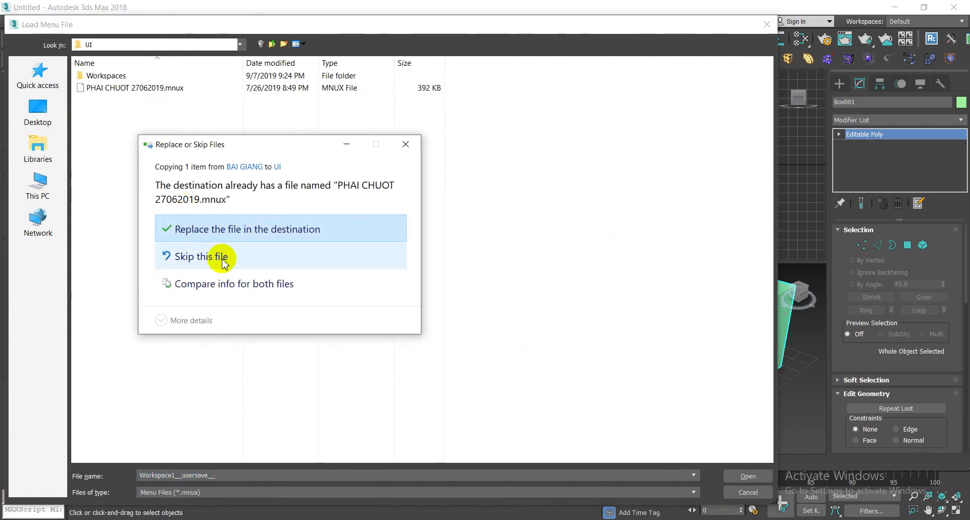
left_click(190, 261)
left_click(137, 89)
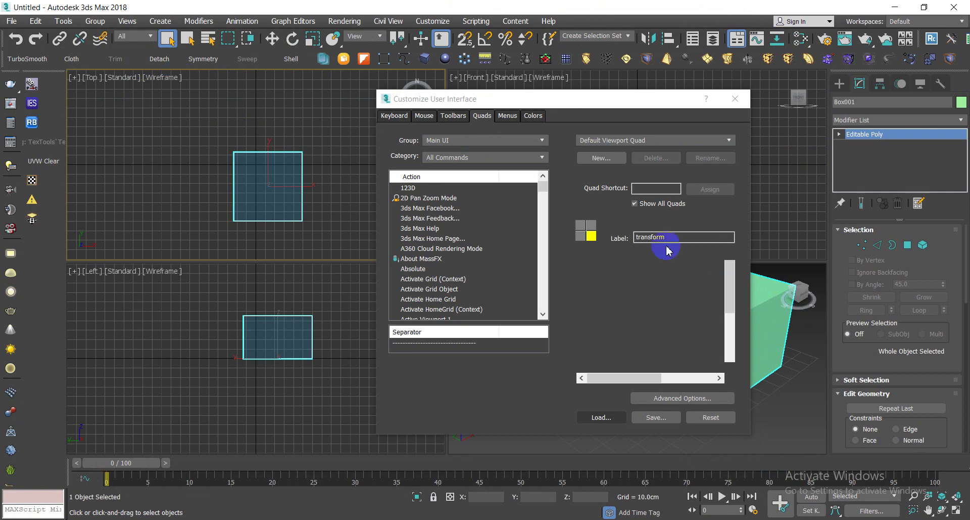
Reopen Customize User Interface on Toolbars and create a new toolbar named TOOL 08092019.
left_click(737, 105)
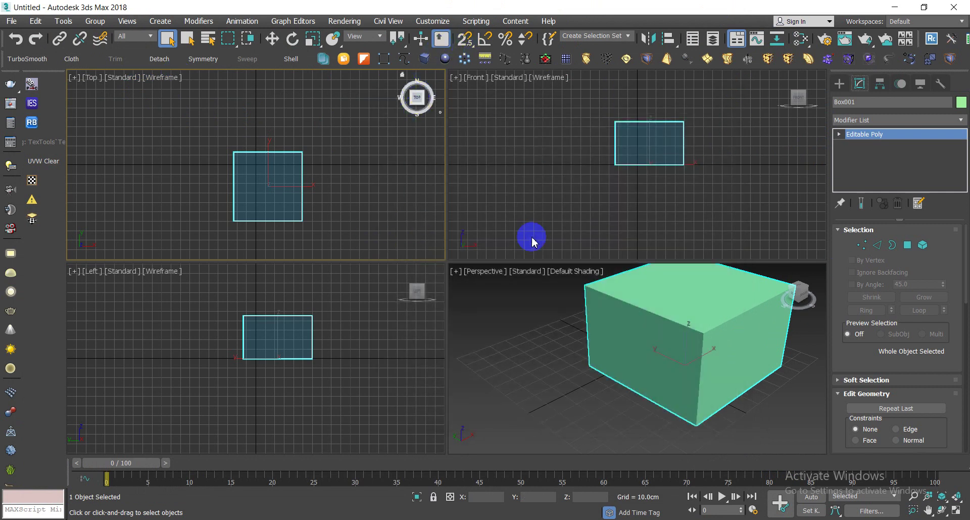
left_click(437, 22)
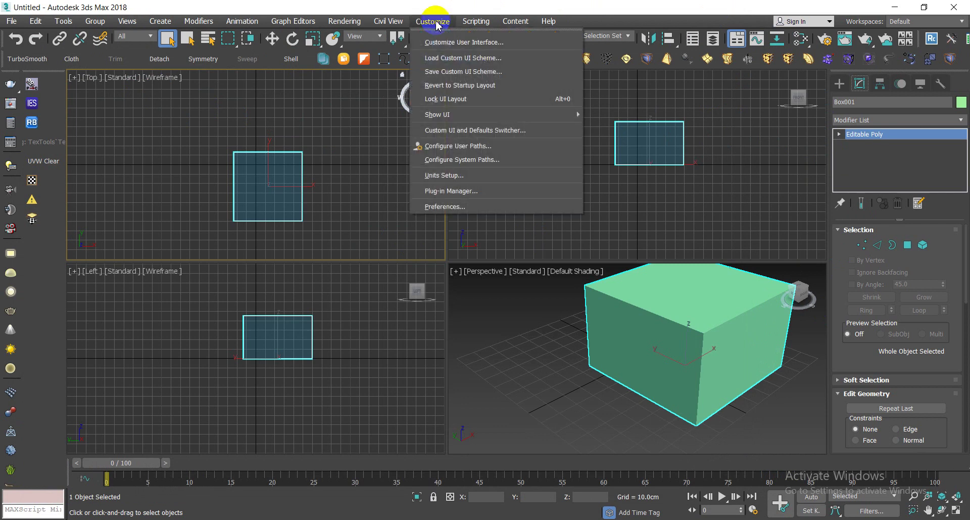
left_click(452, 43)
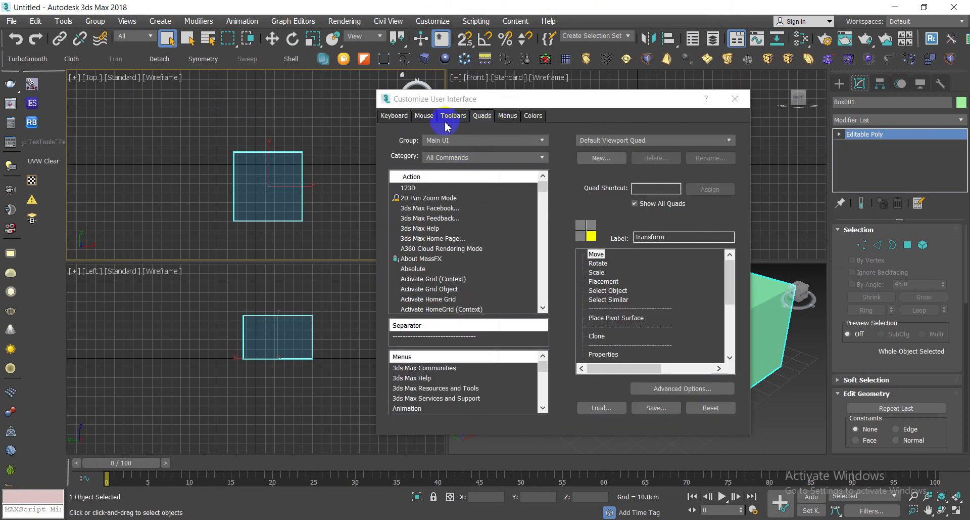
left_click(453, 116)
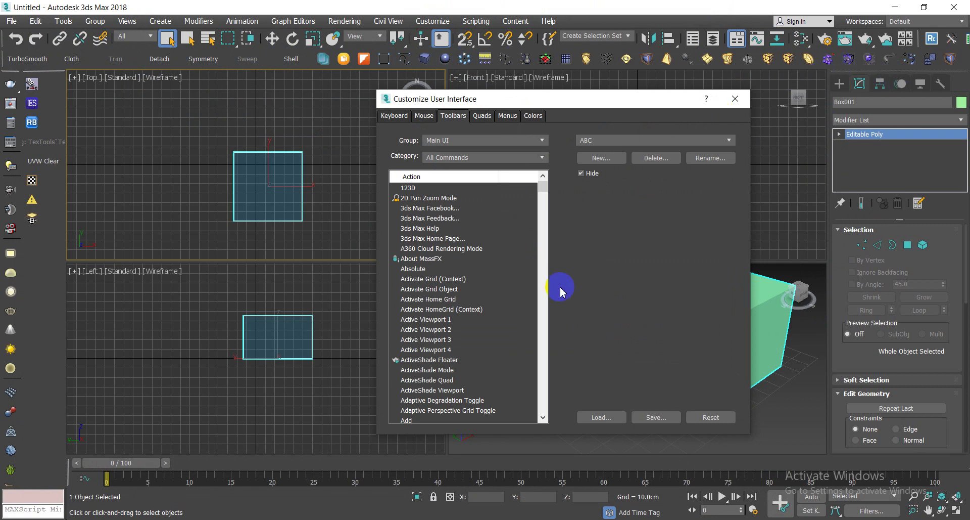
left_click(598, 159)
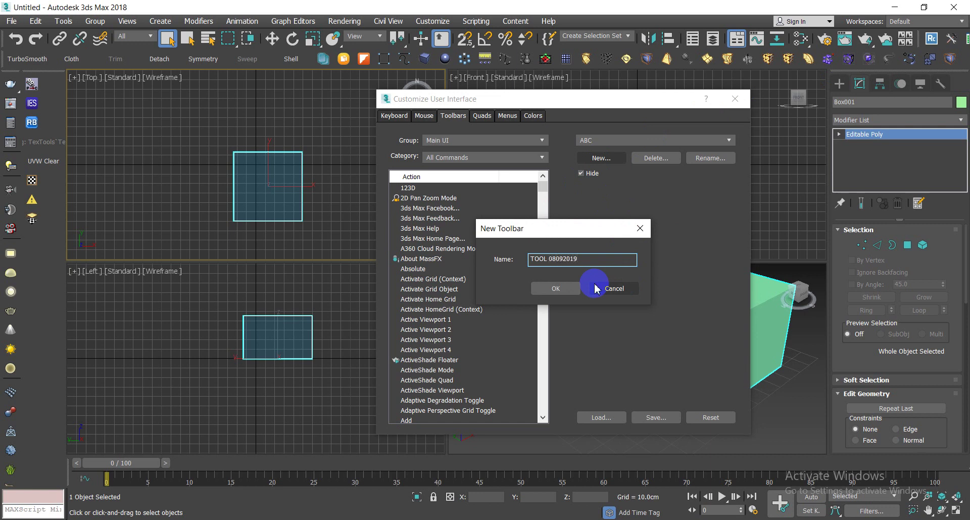
left_click(558, 296)
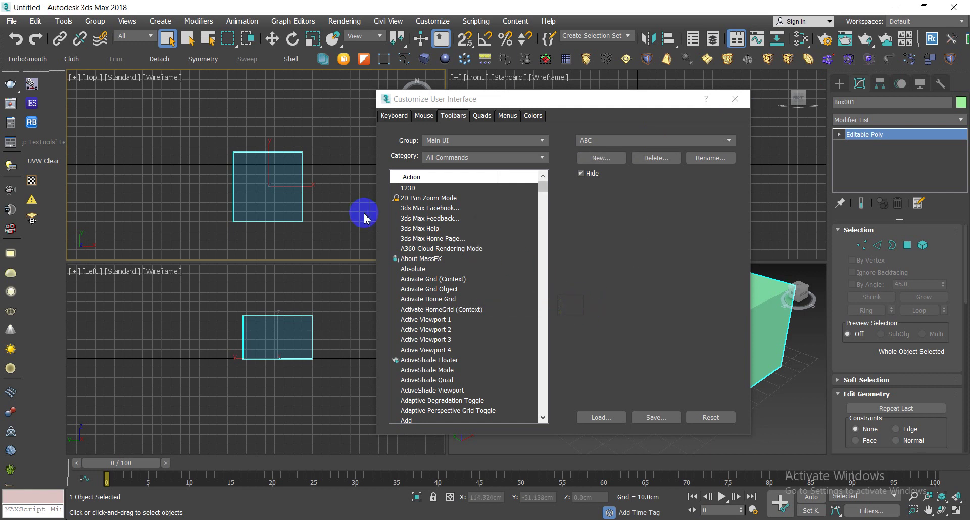
Filter the Toolbars action list to the PluginsTool category.
left_click(462, 157)
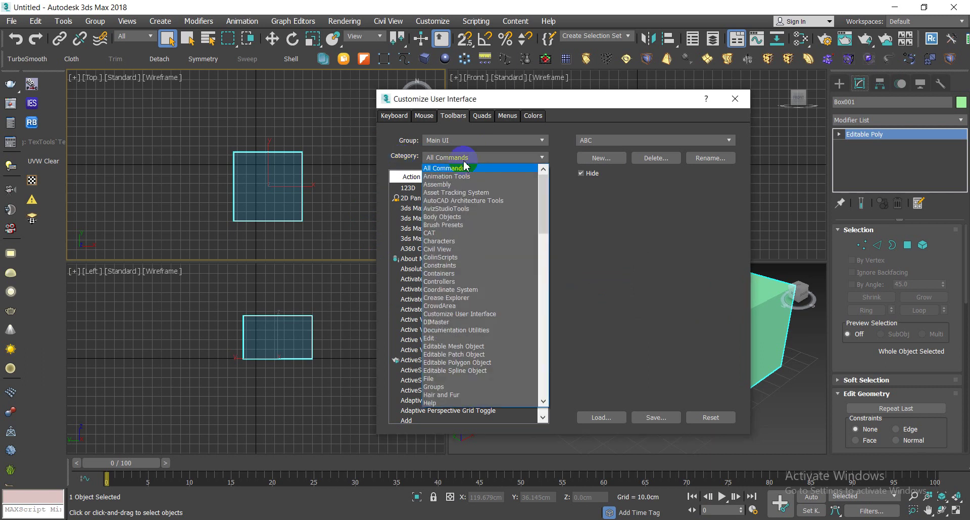
scroll(465, 280, "down", 3)
scroll(467, 294, "down", 3)
scroll(468, 308, "down", 3)
scroll(469, 316, "down", 3)
scroll(470, 319, "down", 3)
scroll(470, 318, "down", 3)
scroll(470, 321, "down", 3)
scroll(471, 325, "down", 3)
scroll(470, 324, "up", 3)
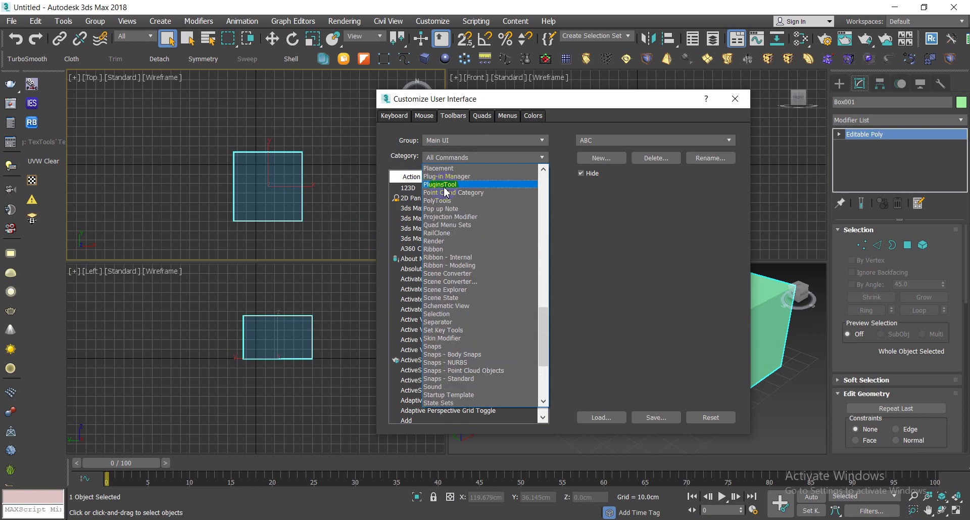
left_click(444, 185)
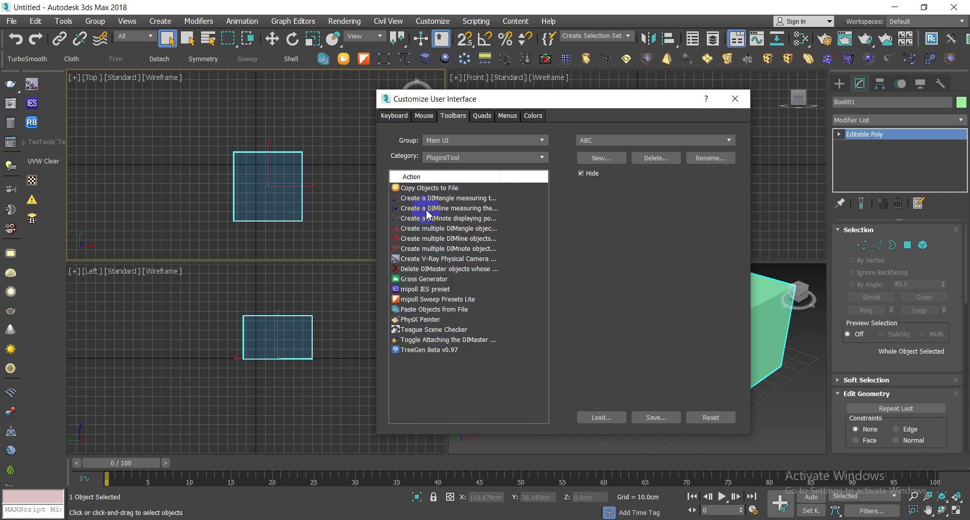
Move the customization window aside and place the empty toolbar in the Top viewport.
mouse_move(424, 192)
left_mouse_down()
mouse_move(583, 311)
mouse_move(439, 182)
left_mouse_up()
mouse_move(503, 99)
left_mouse_down()
mouse_move(688, 111)
mouse_move(710, 129)
left_mouse_up()
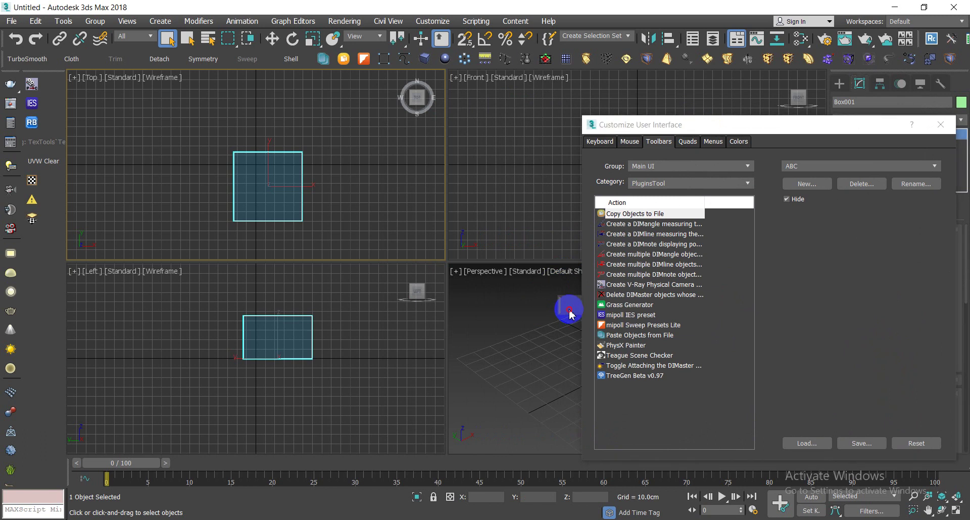
left_click_drag(560, 303, 364, 214)
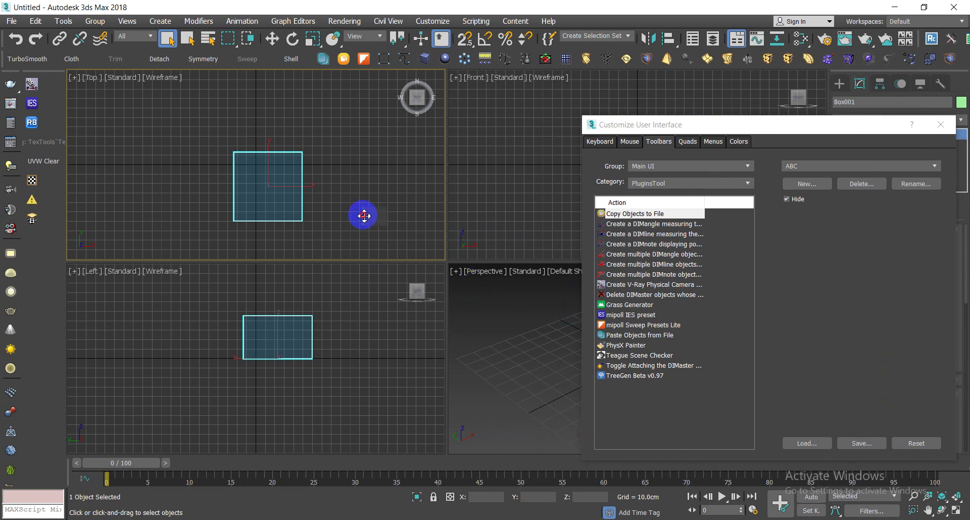
Add Copy/Paste Objects File, Sweep Presets Lite, IES preset and V-Ray camera buttons; park toolbar top-left.
left_click_drag(631, 230, 380, 216)
left_click_drag(620, 332, 380, 216)
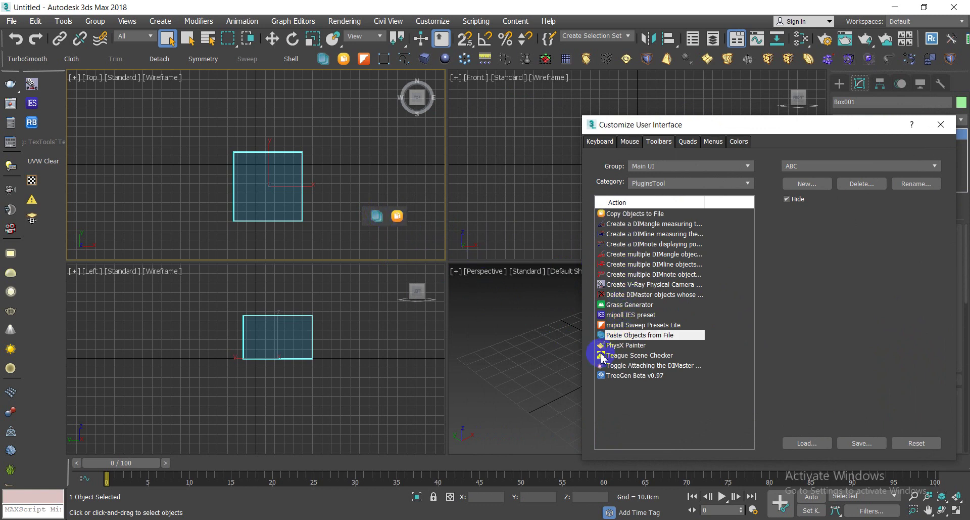
left_click_drag(608, 326, 402, 212)
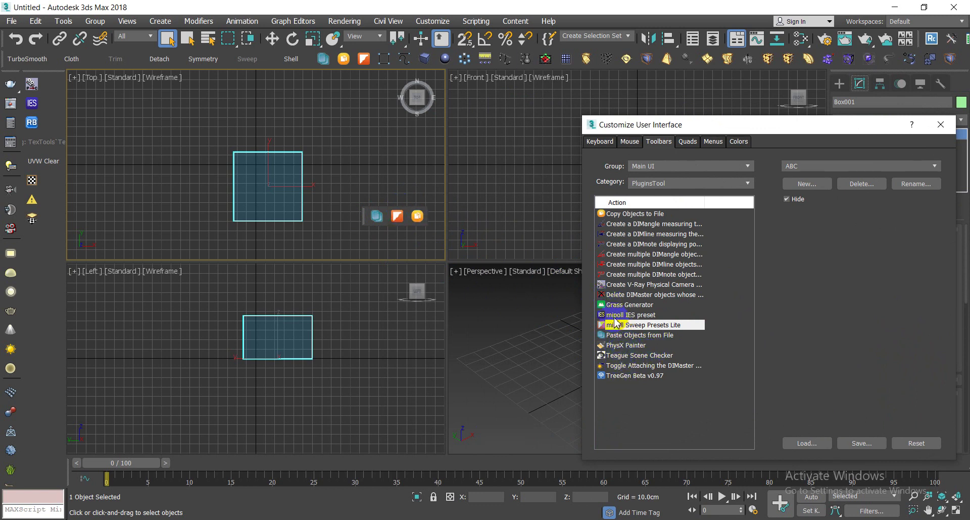
left_click_drag(615, 316, 417, 218)
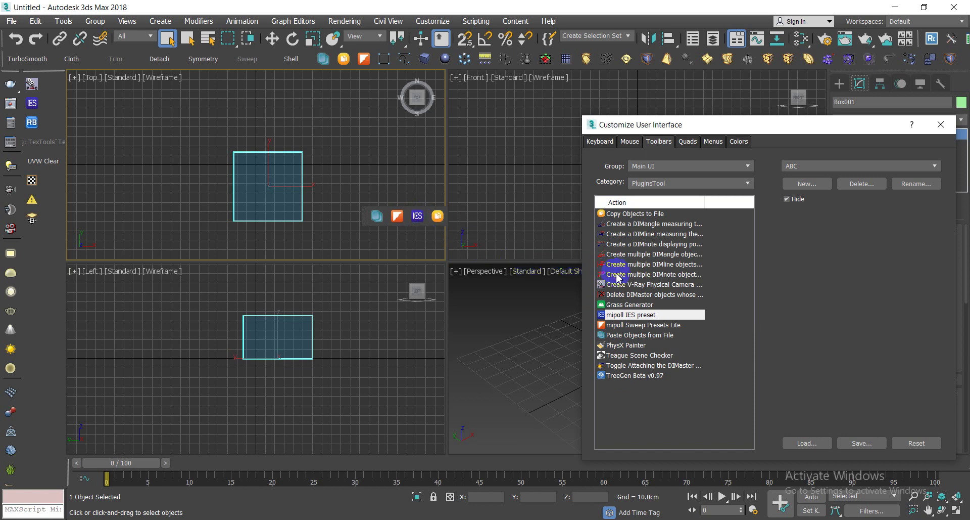
left_click_drag(617, 284, 423, 216)
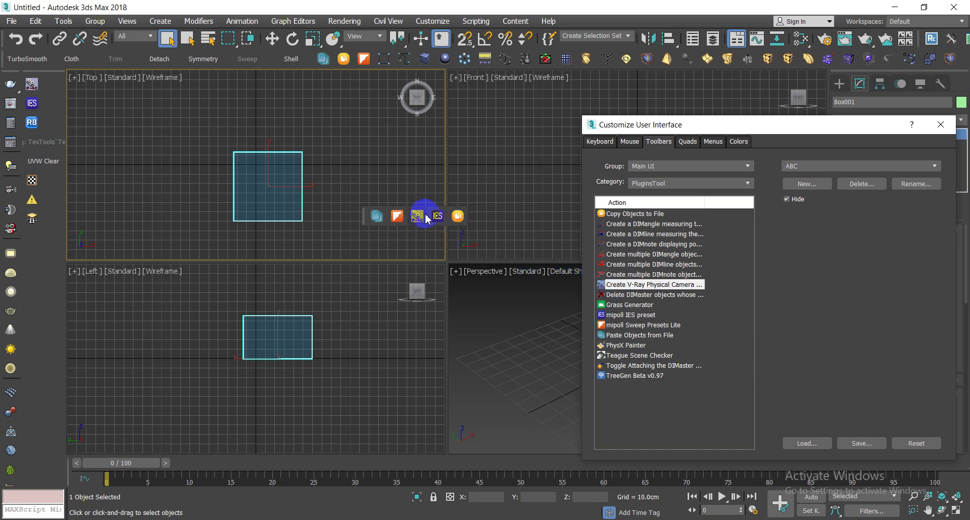
left_click_drag(687, 125, 582, 117)
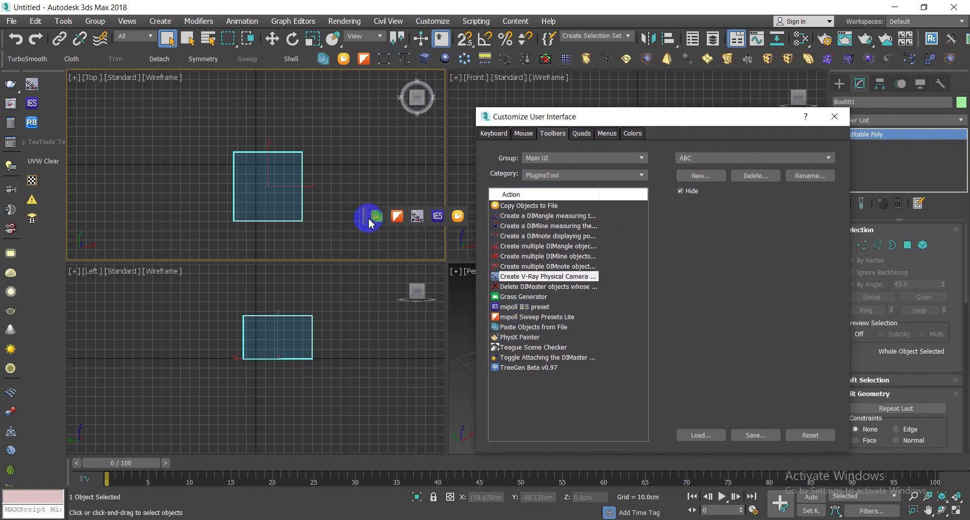
left_click_drag(368, 221, 136, 121)
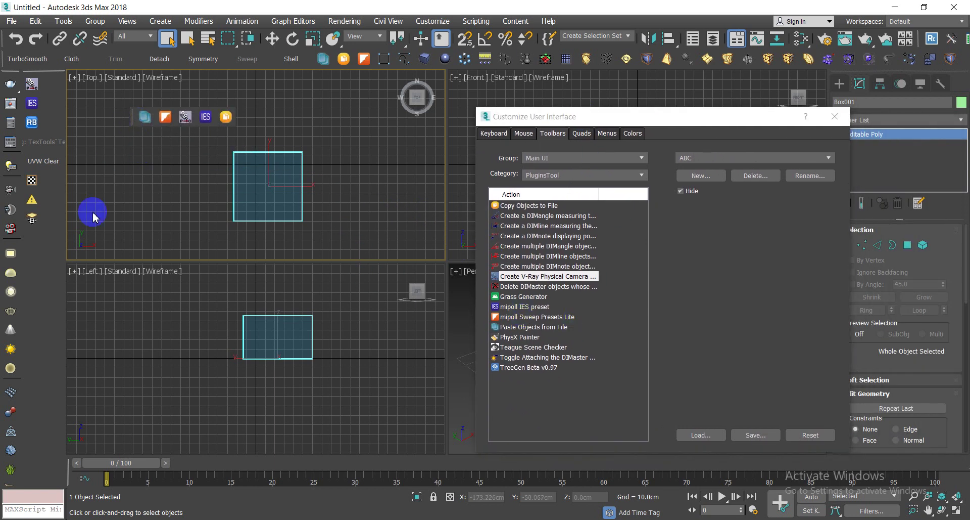
Save the customized interface to the Desktop as TOOL BAR.
left_click(701, 435)
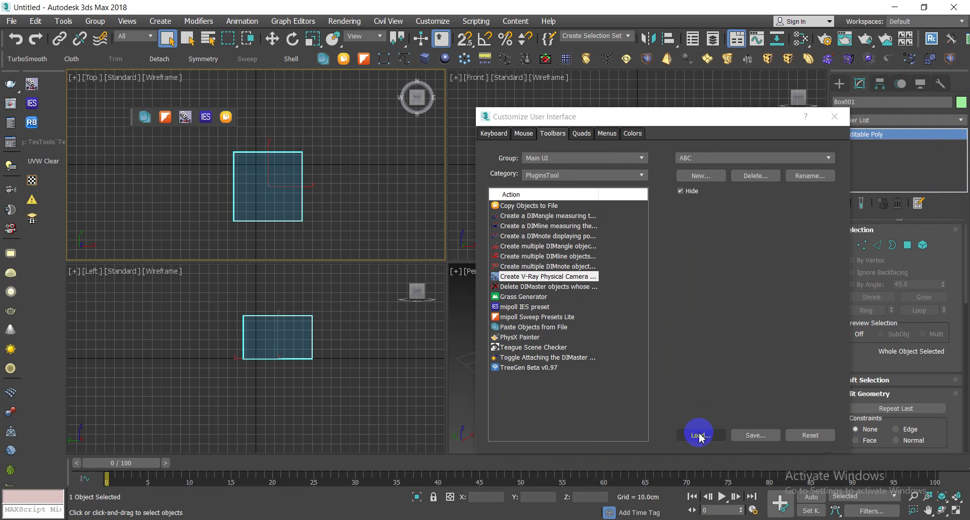
left_click(753, 436)
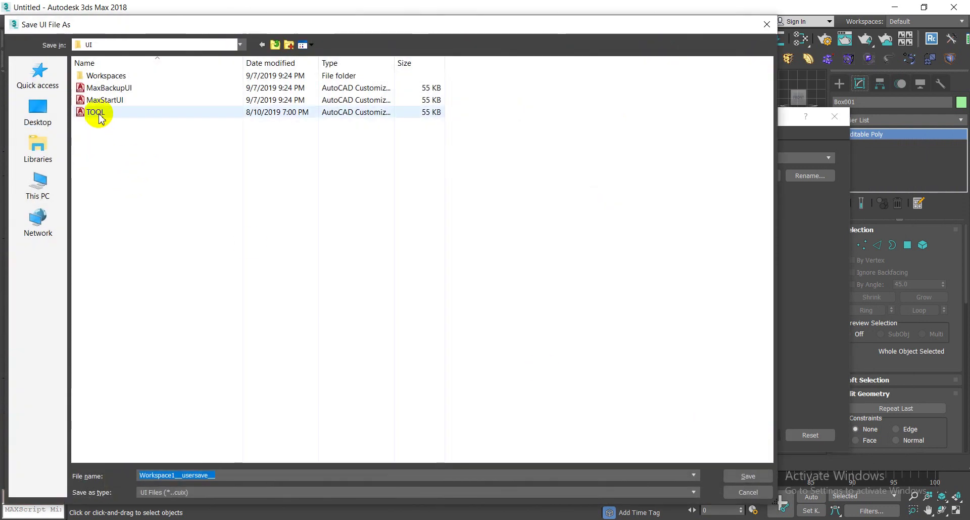
left_click(42, 195)
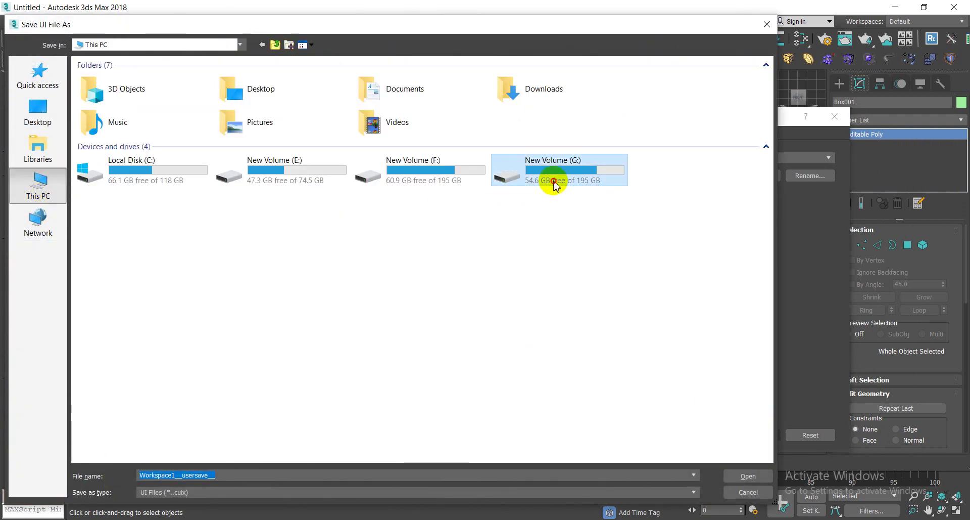
double_click(551, 183)
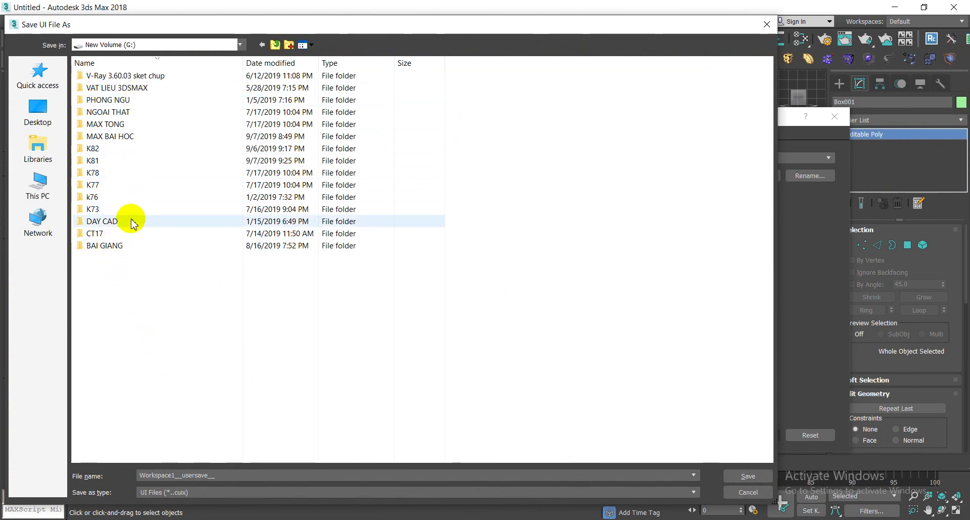
left_click(122, 248)
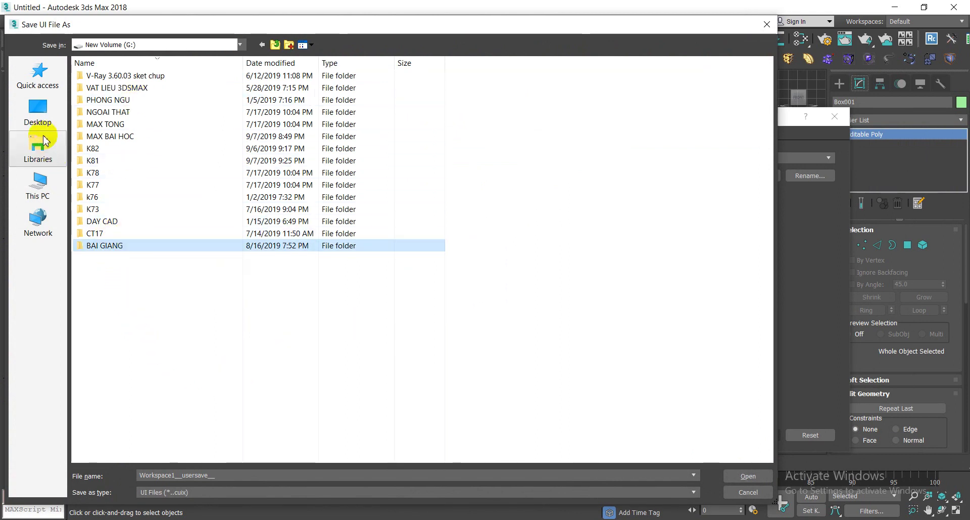
left_click(38, 113)
type("TÔ")
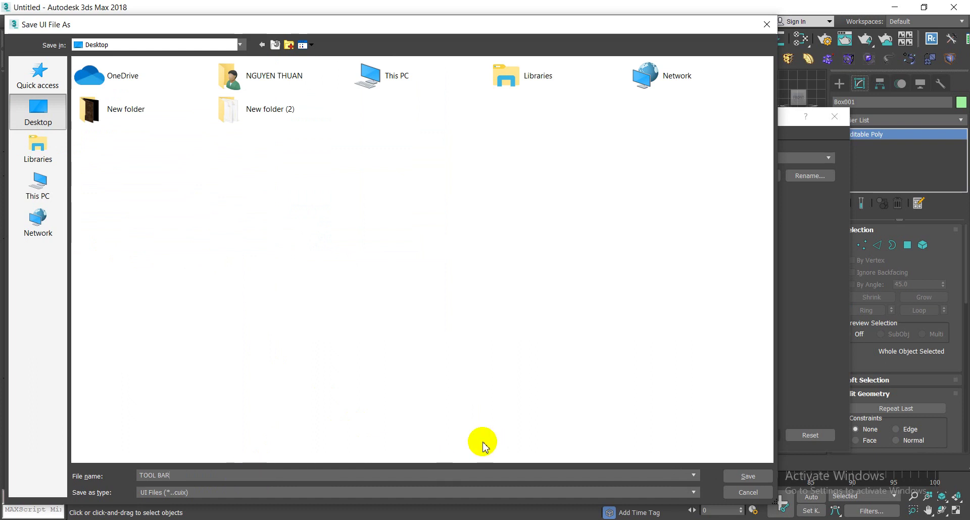
left_click(739, 476)
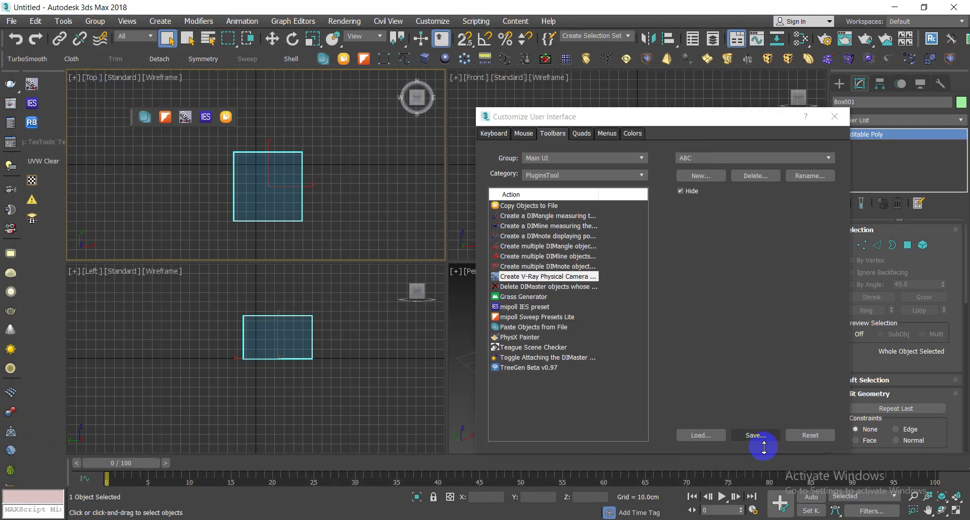
Copy the TOOL BAR file from the Desktop, then cancel the save dialog.
left_click(757, 437)
left_click(63, 119)
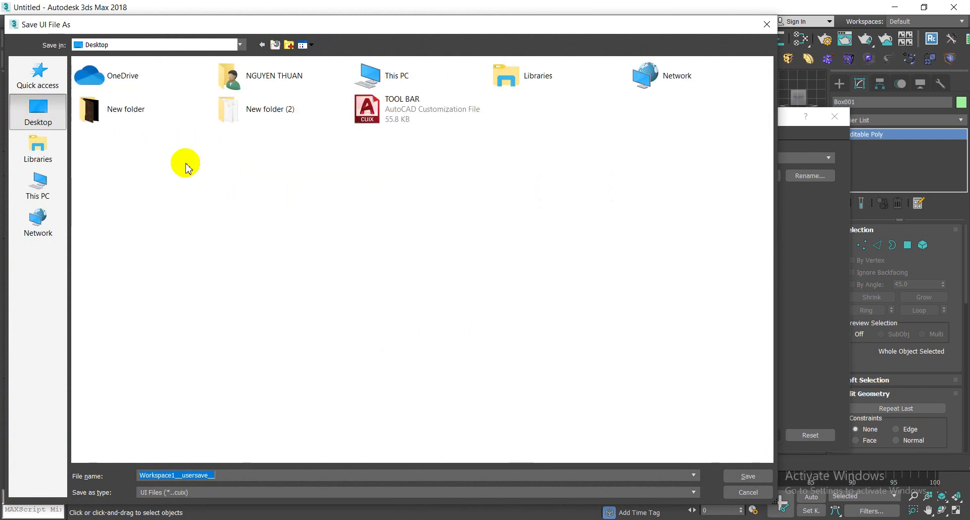
left_click(412, 113)
right_click(411, 117)
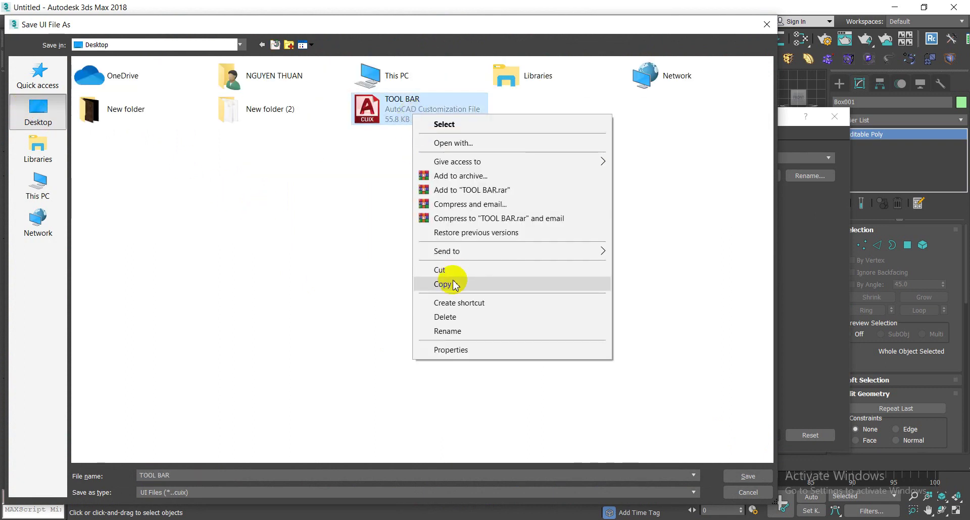
left_click(442, 284)
left_click(748, 493)
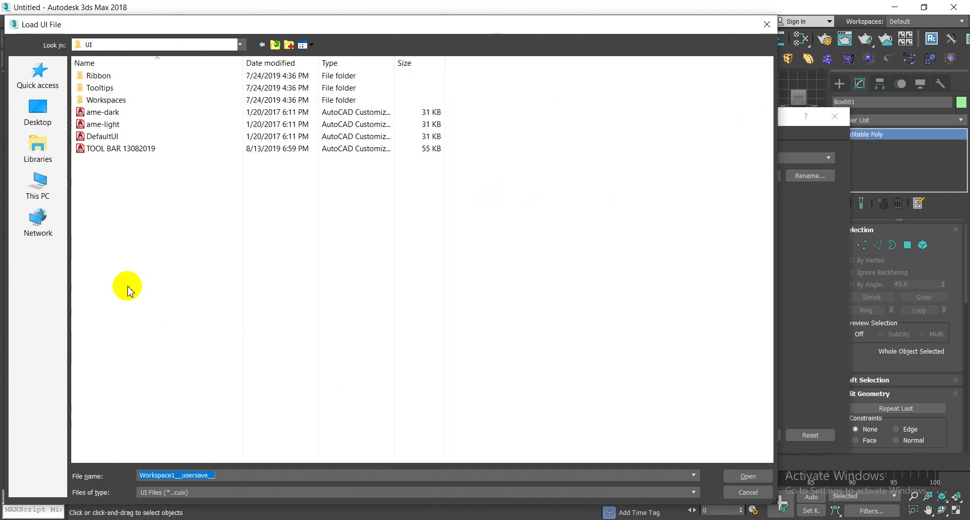
right_click(105, 254)
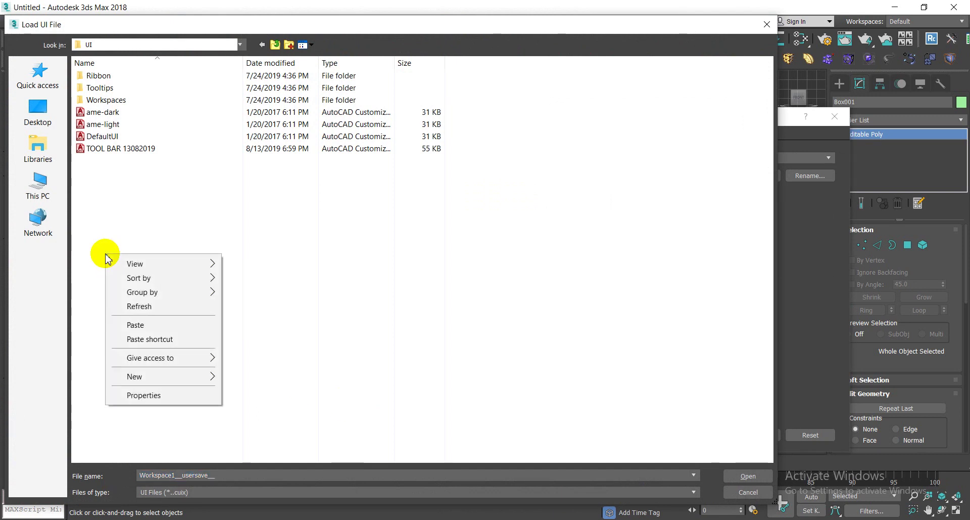
left_click(157, 326)
left_click(268, 224)
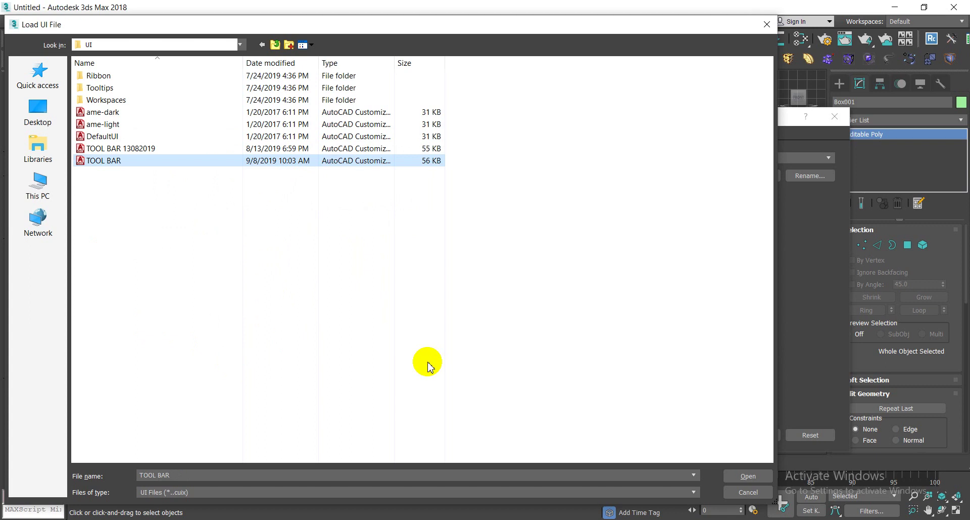
left_click(101, 149)
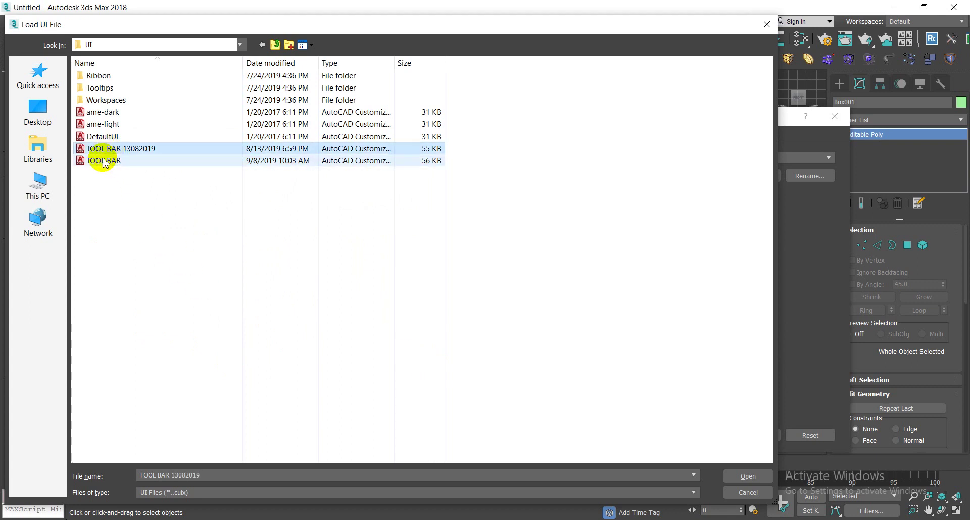
left_click(102, 162)
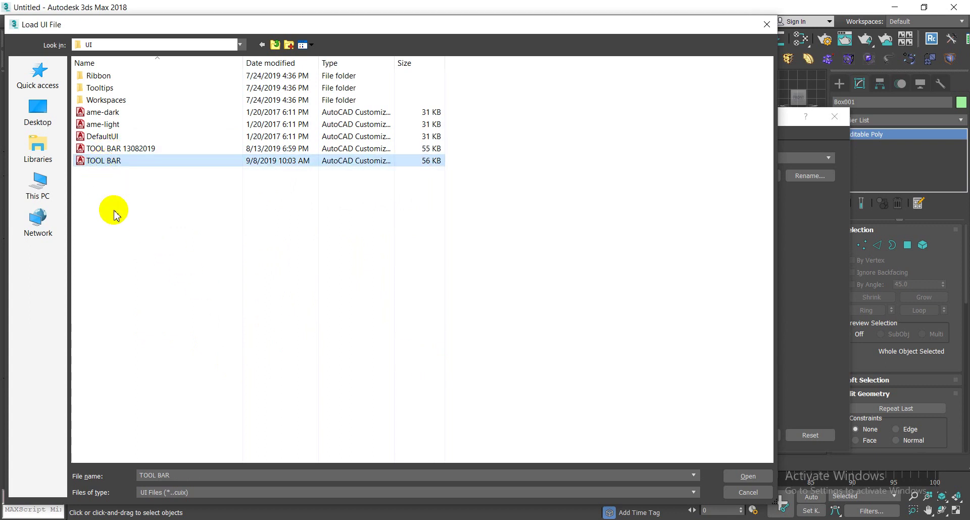
left_click(136, 148)
left_click(119, 161)
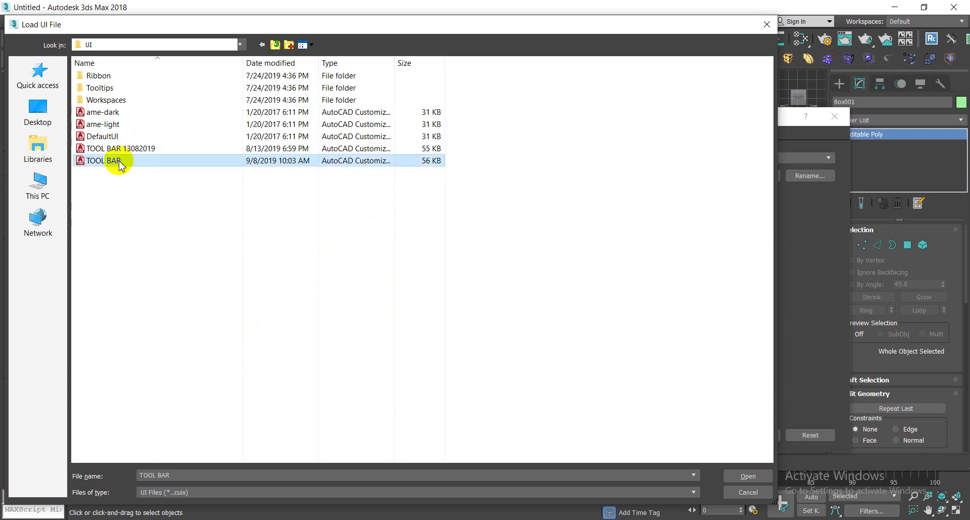
key("Delete")
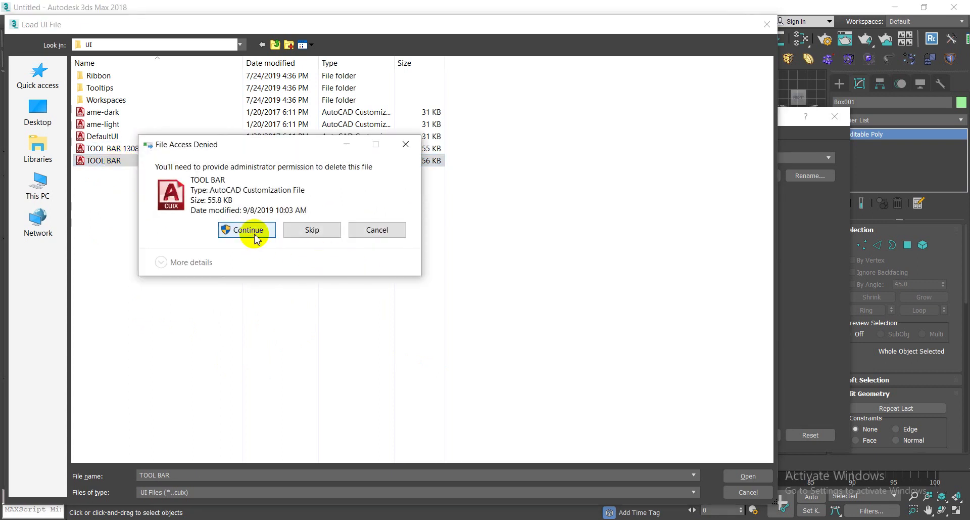
left_click(256, 234)
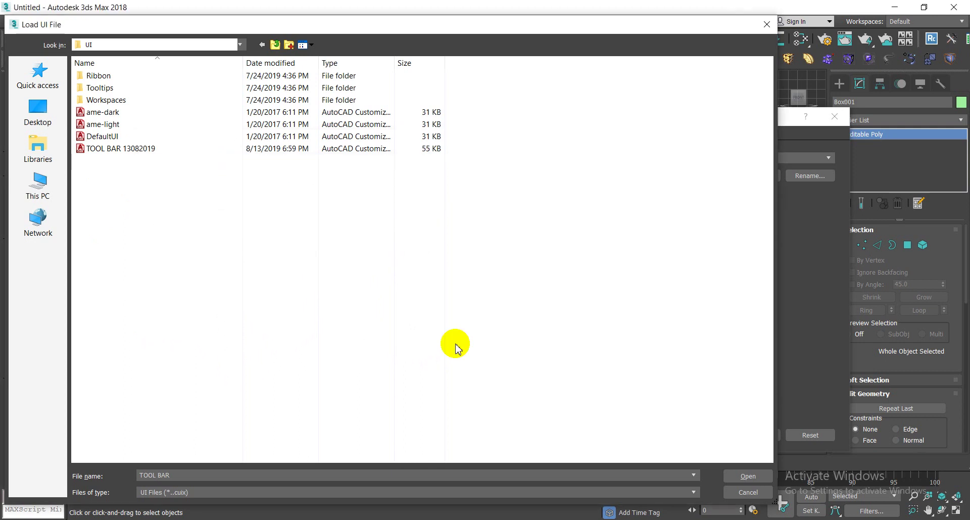
left_click(739, 492)
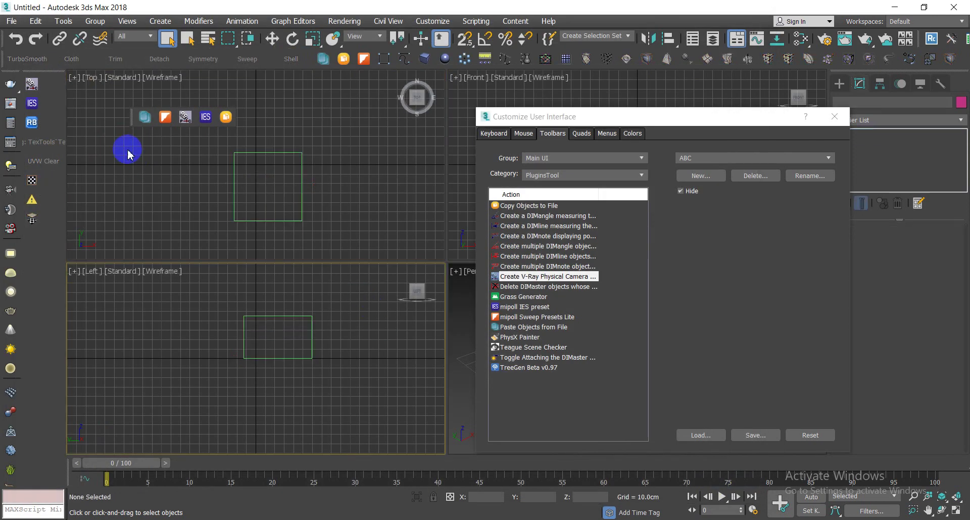
Dock the five-button plugin toolbar vertically along the viewports' left edge.
mouse_move(135, 119)
left_mouse_down()
mouse_move(59, 247)
mouse_move(46, 240)
left_mouse_up()
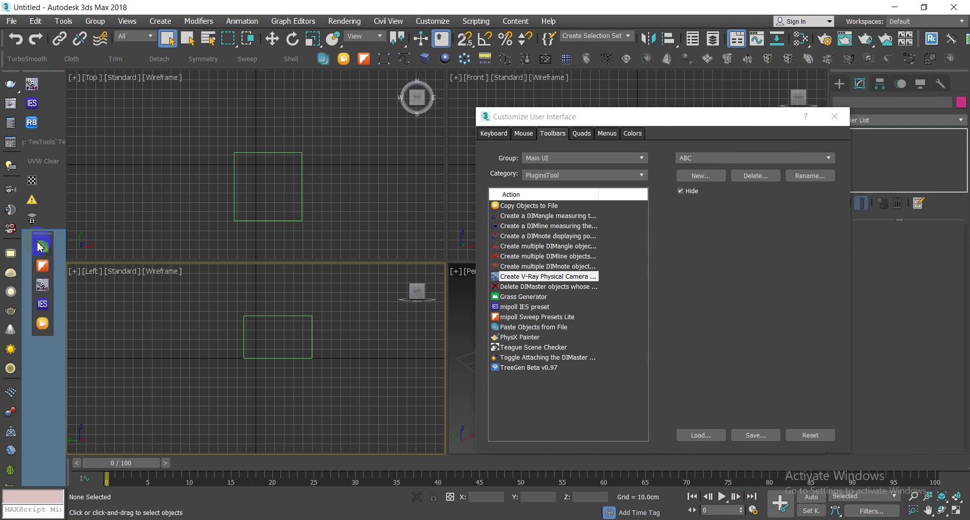